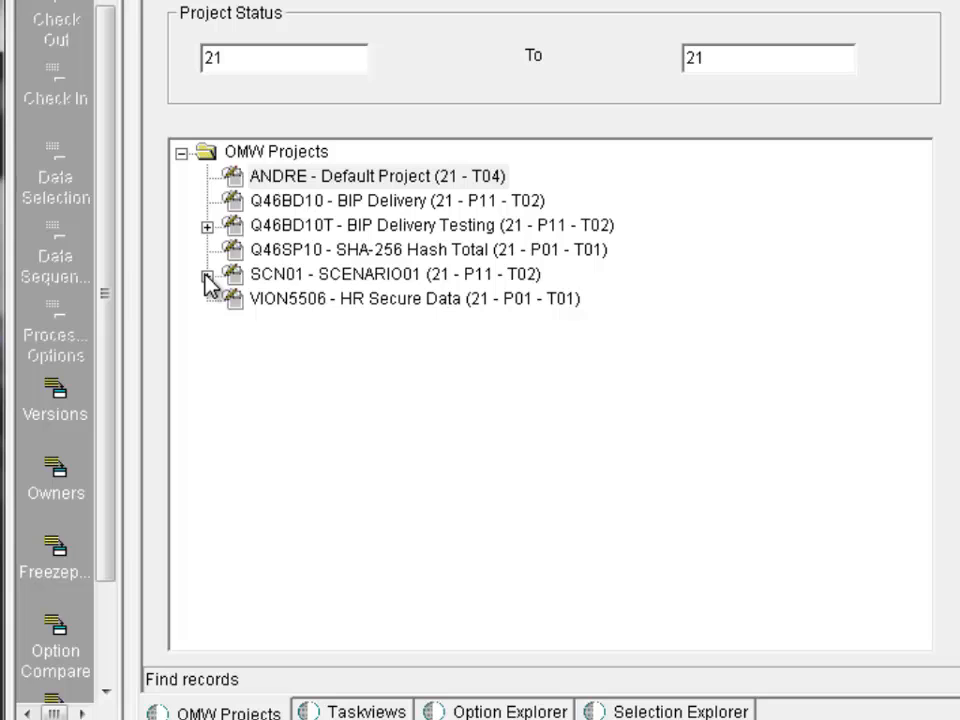
- Expand project SCN01 - SCENARIO01 and its P4210 and R42565 objects to view their versions
{"action": "left_click", "coordinate": [206, 275]}
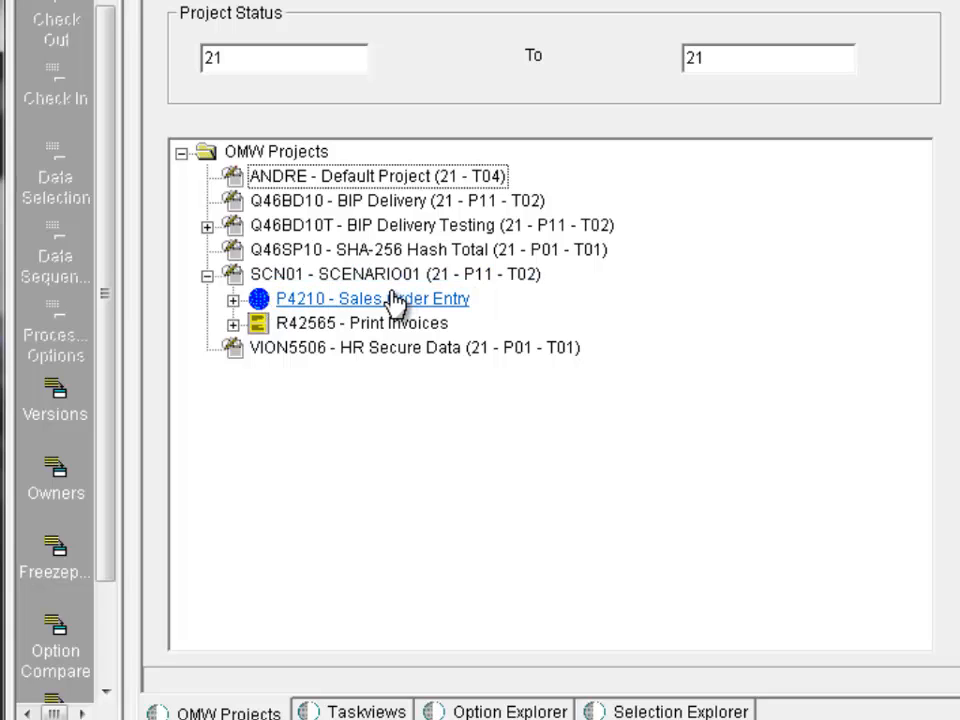
{"action": "left_click", "coordinate": [234, 300]}
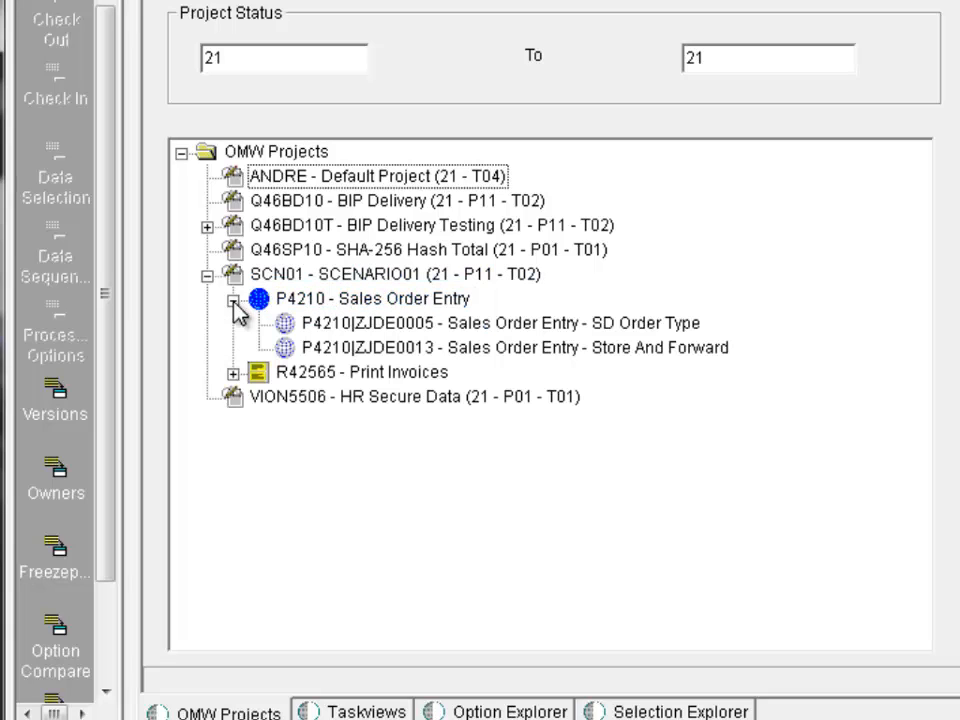
{"action": "left_click", "coordinate": [233, 373]}
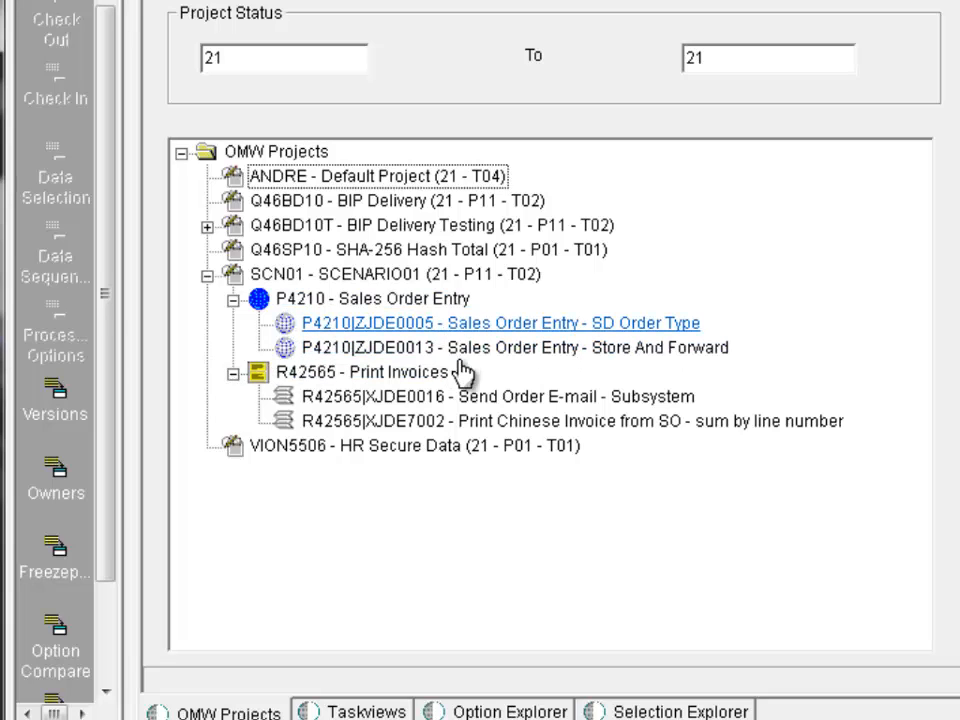
- Add versions ZJDE0008 and ZJDE0009 of object P4210 to project SCN01 - SCENARIO01
{"action": "left_click", "coordinate": [378, 280]}
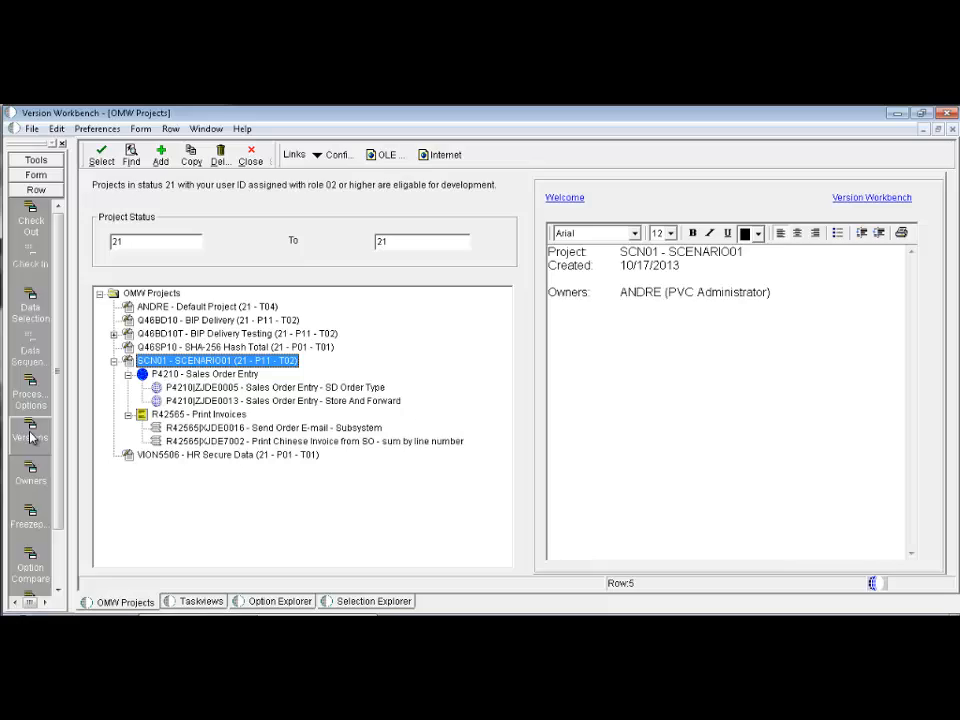
{"action": "left_click", "coordinate": [30, 434]}
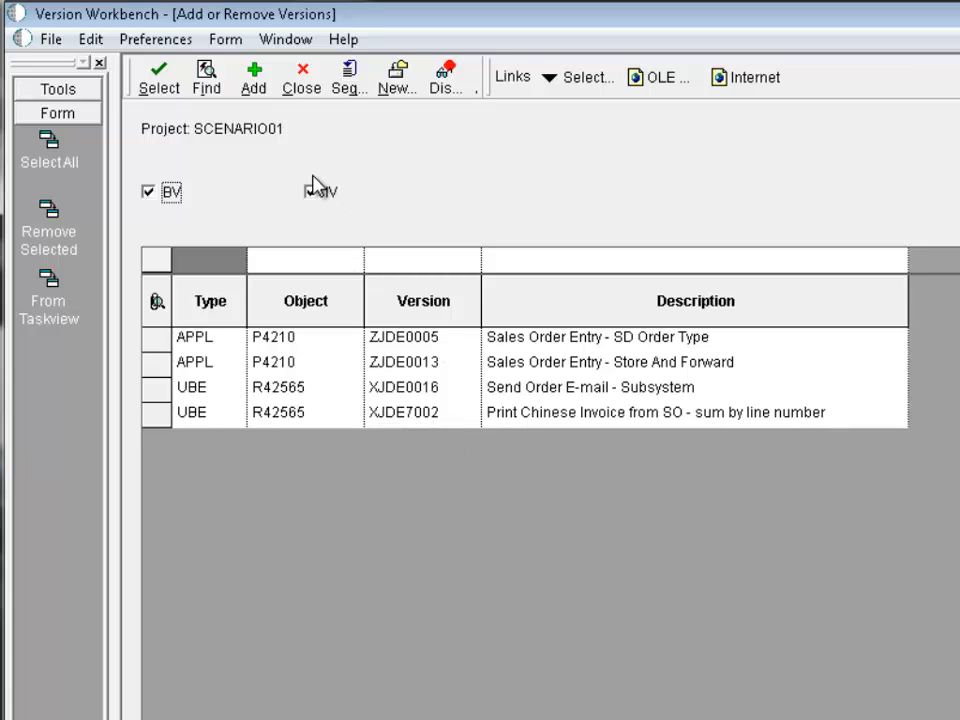
{"action": "left_click", "coordinate": [256, 80]}
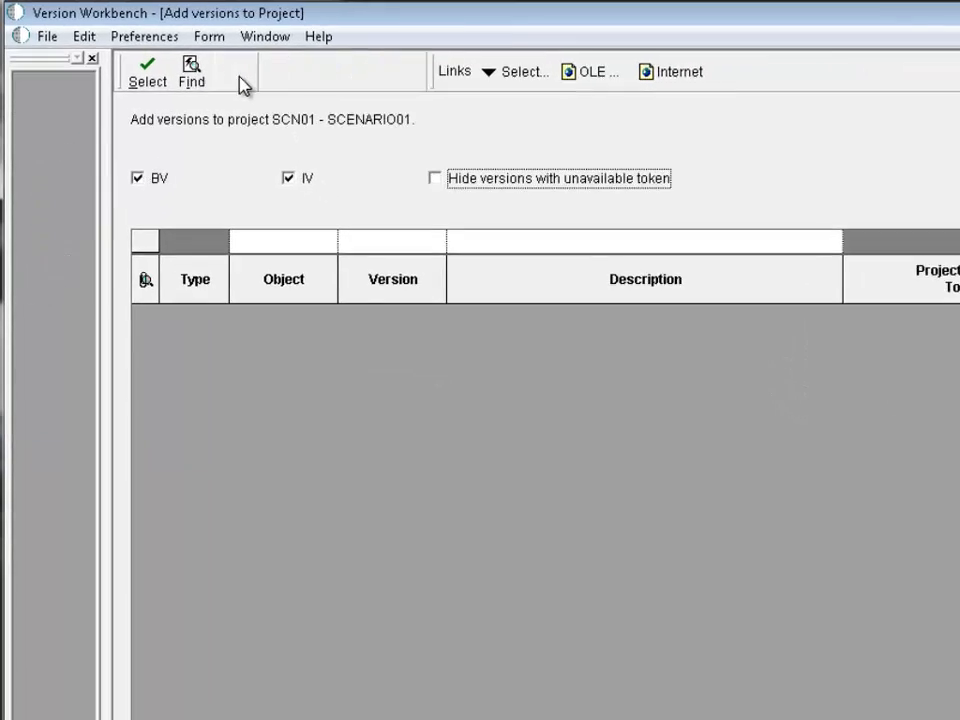
{"action": "left_click", "coordinate": [256, 226]}
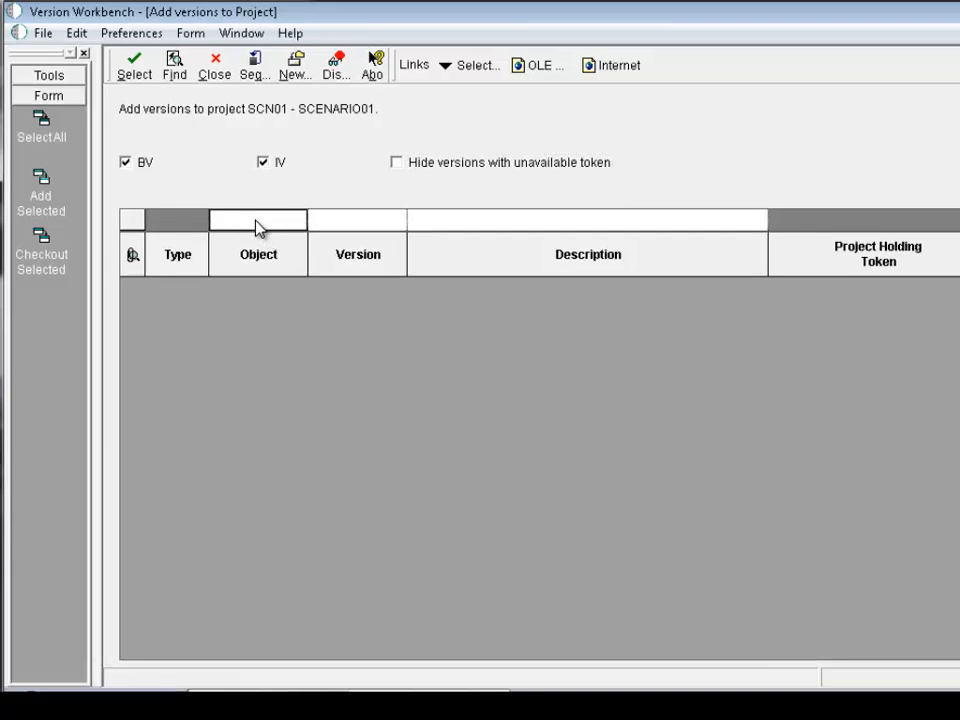
{"action": "type", "text": "P4210"}
{"action": "left_click", "coordinate": [175, 70]}
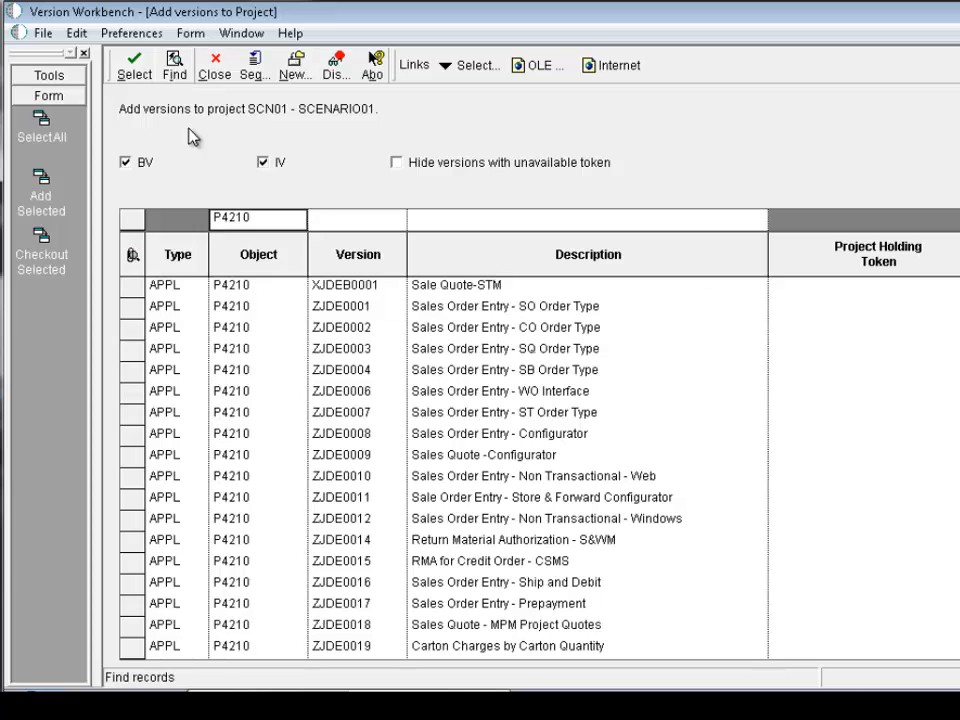
{"action": "left_click", "coordinate": [230, 434]}
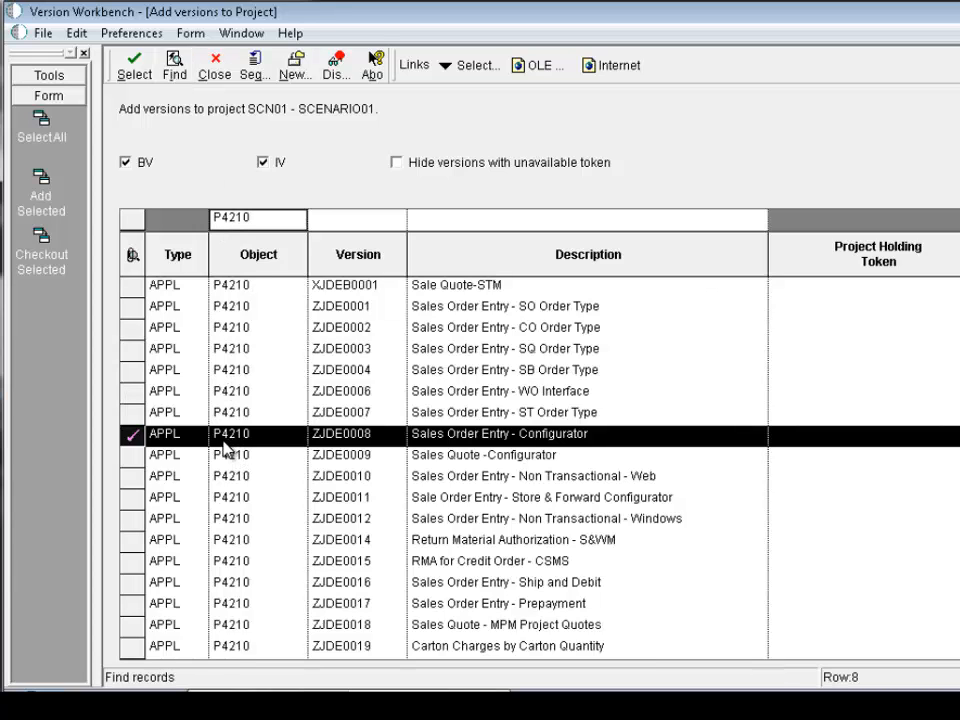
{"action": "left_click", "coordinate": [223, 455]}
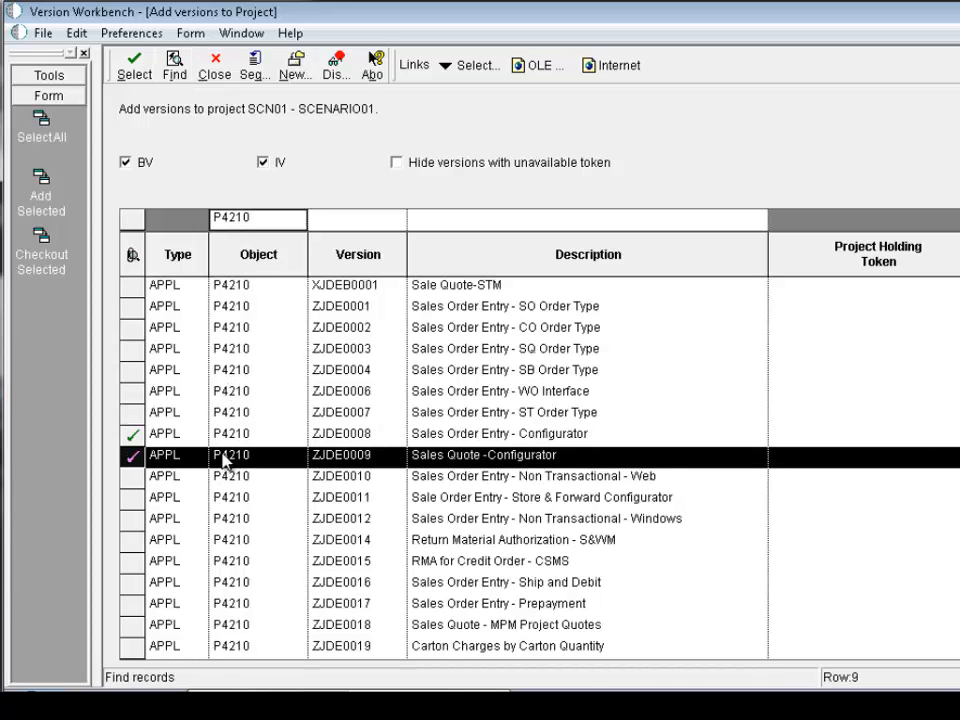
{"action": "left_click", "coordinate": [42, 200]}
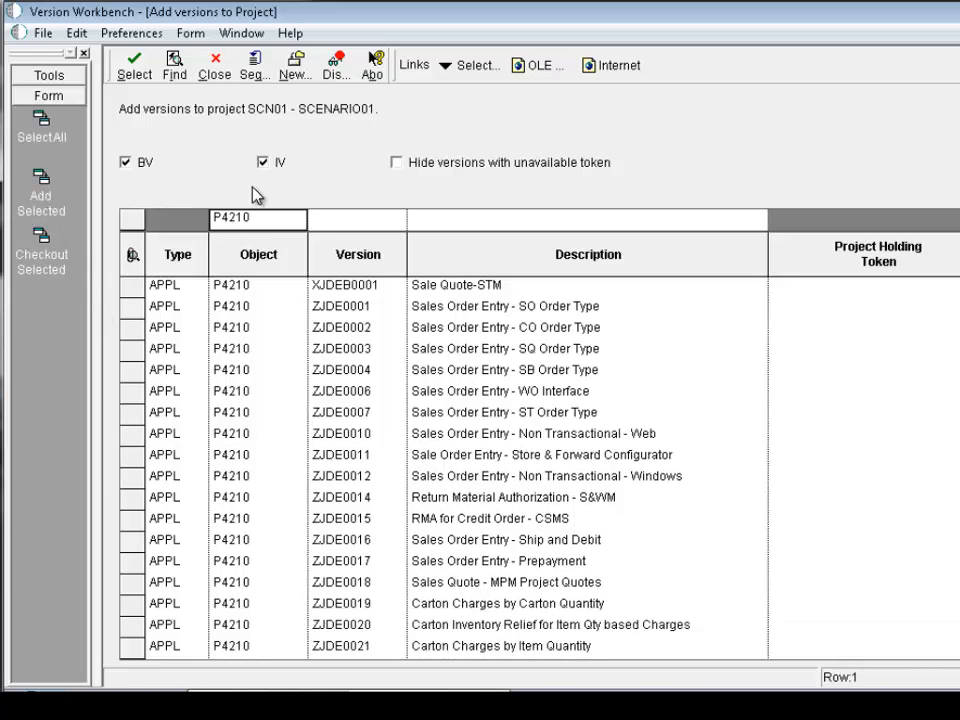
- Add versions ZJDE0001 and ZJDE0002 of object R42565 to project SCN01 and return to the project list
{"action": "double_click", "coordinate": [253, 214]}
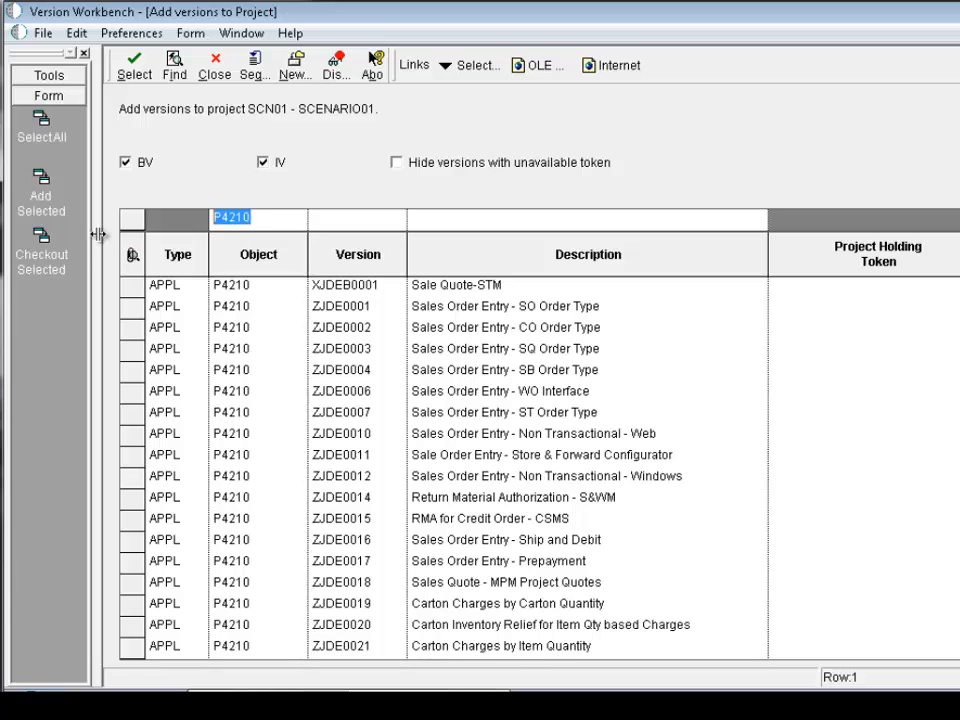
{"action": "type", "text": "R"}
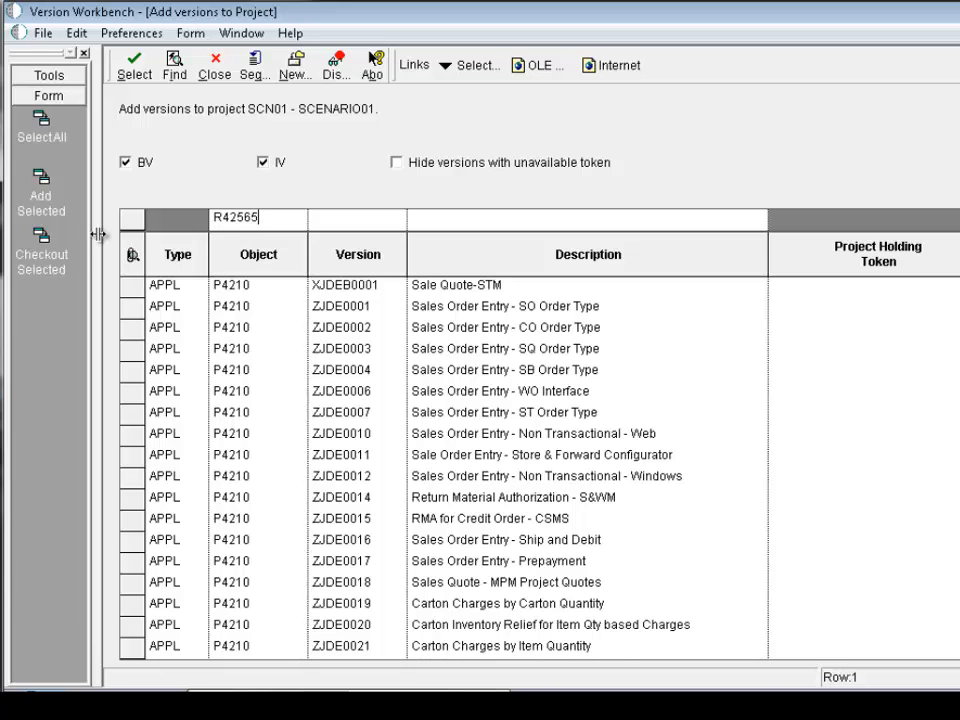
{"action": "type", "text": "42565"}
{"action": "left_click", "coordinate": [176, 68]}
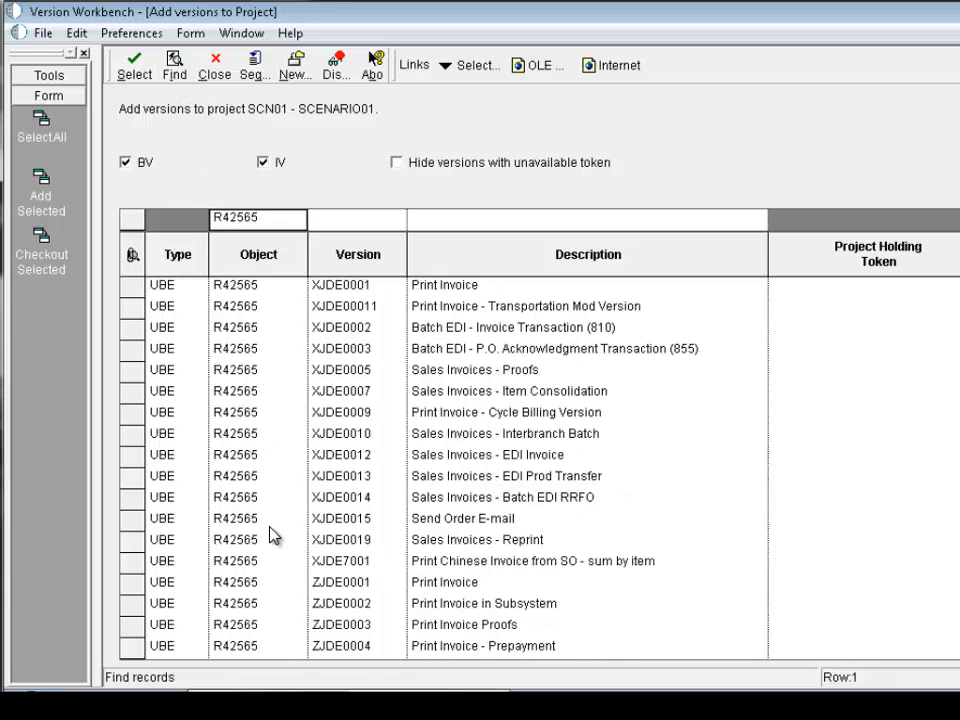
{"action": "left_click", "coordinate": [278, 585]}
{"action": "left_click", "coordinate": [271, 604]}
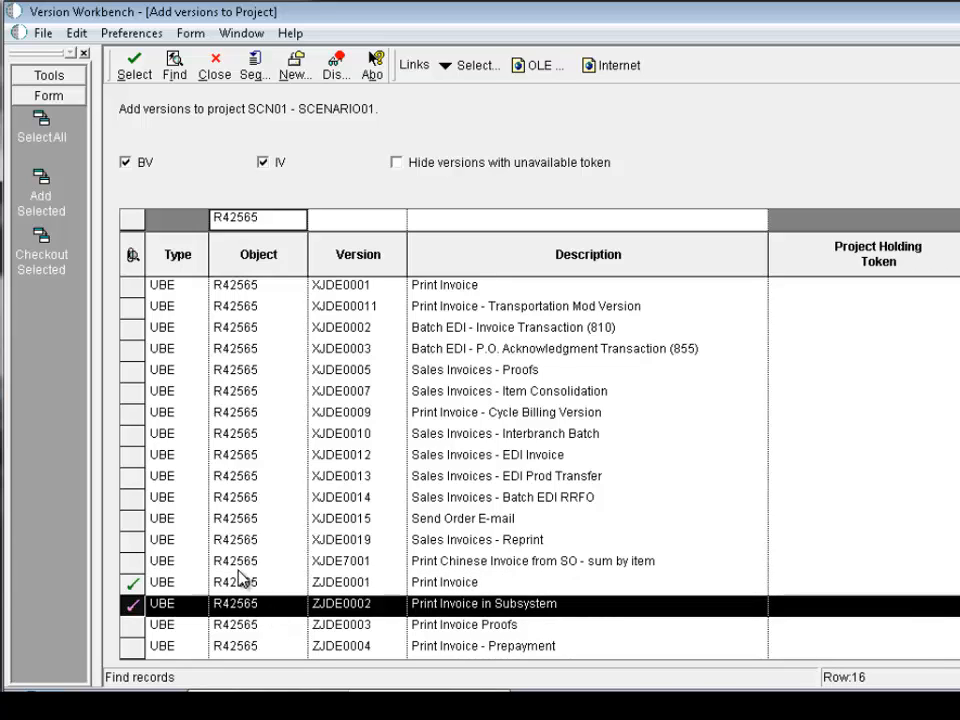
{"action": "left_click", "coordinate": [42, 204]}
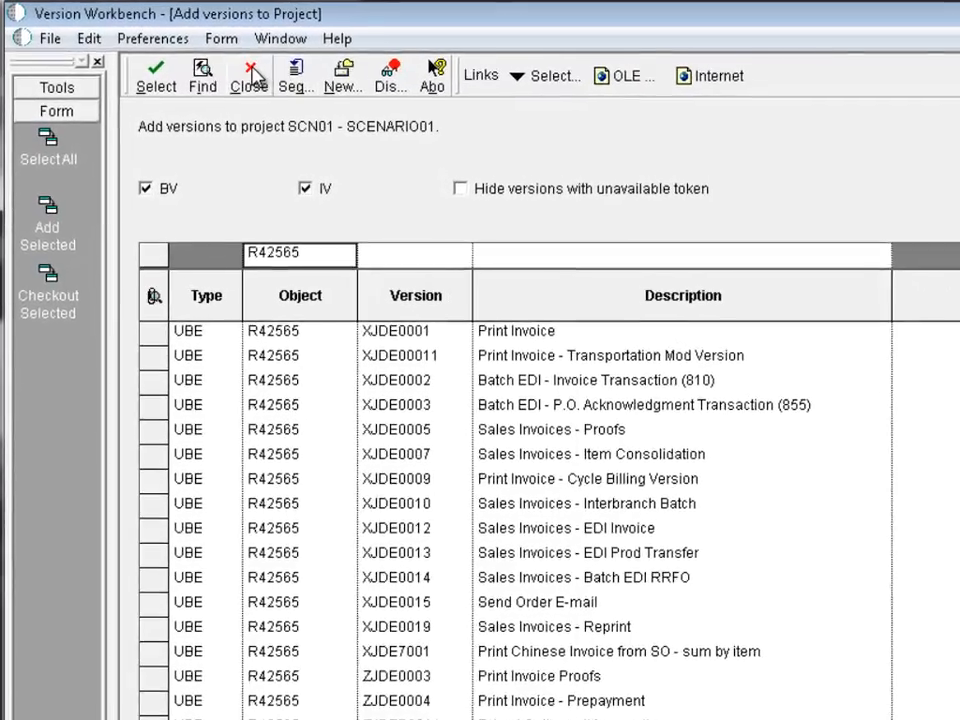
{"action": "left_click", "coordinate": [232, 72]}
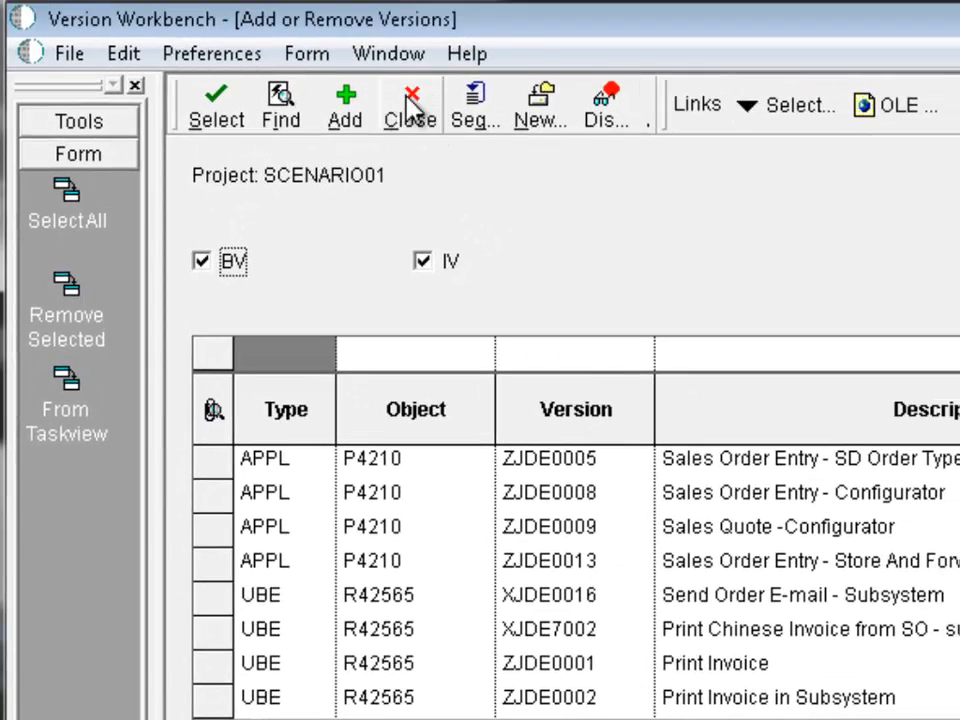
{"action": "left_click", "coordinate": [411, 108]}
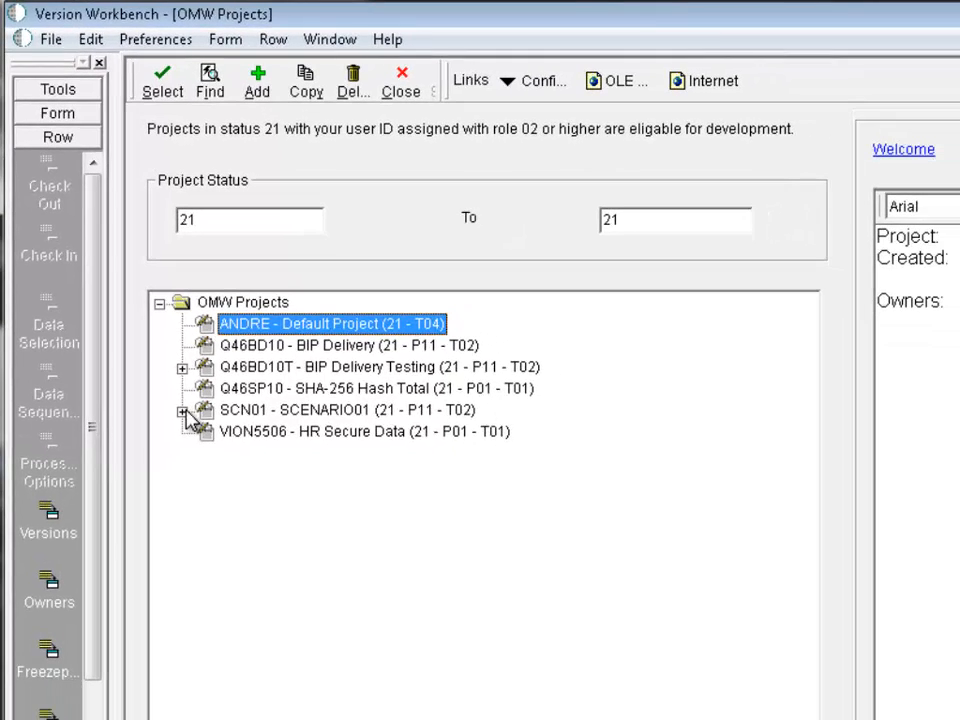
- Review the versions under Sales Order Entry and Print Invoices in the SCN01 project tree
{"action": "left_click", "coordinate": [210, 476]}
{"action": "left_click", "coordinate": [237, 499]}
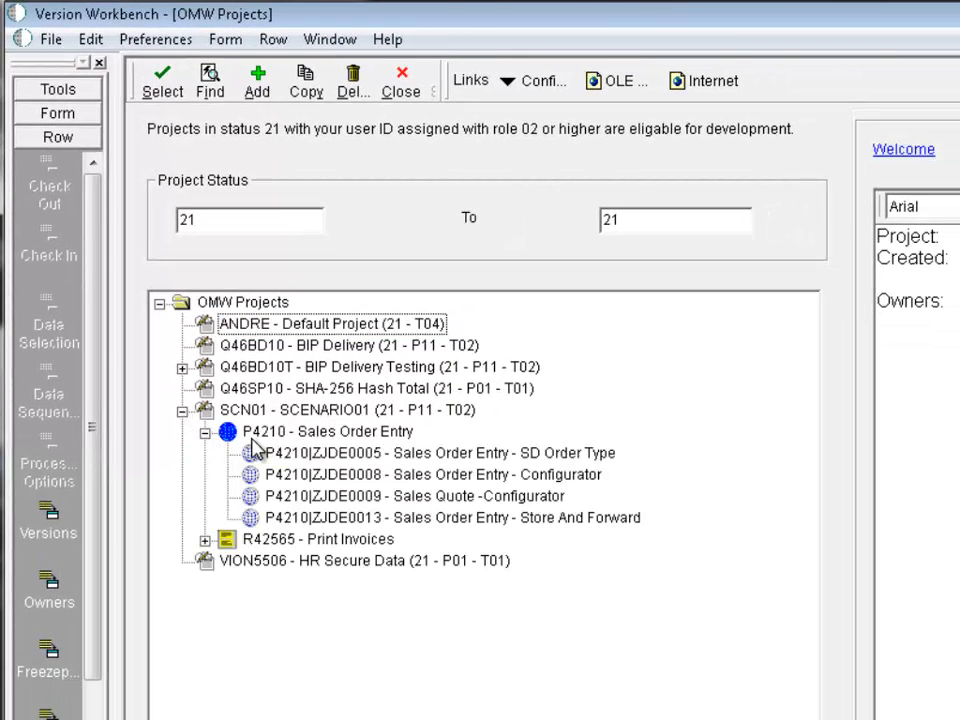
{"action": "left_click", "coordinate": [205, 540]}
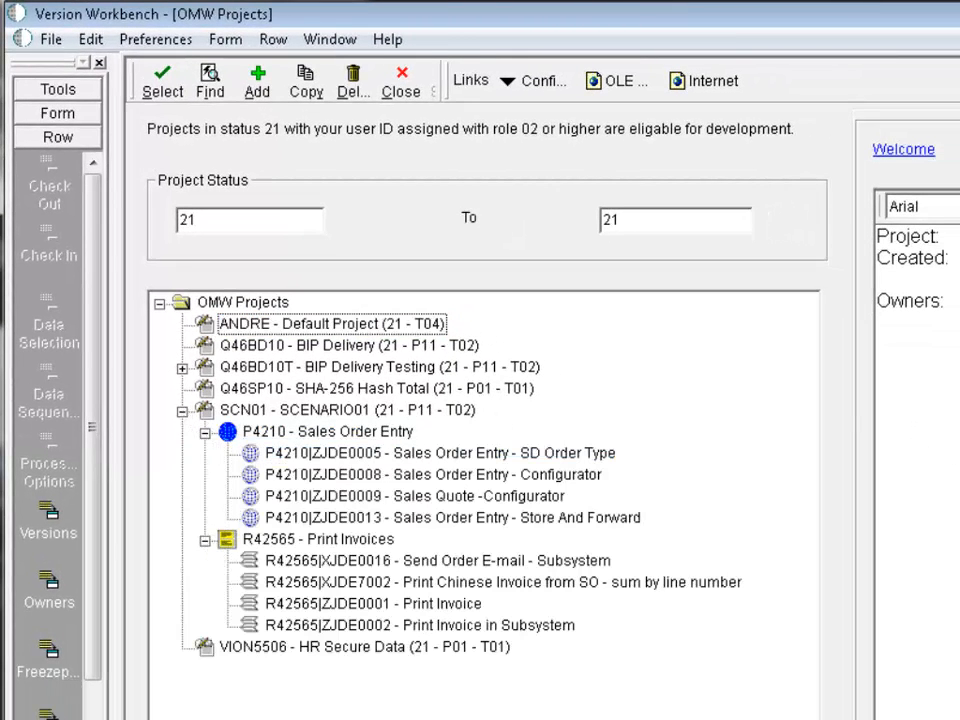
- Copy P4210 version ZJDE0005 to a new version SCN001 described as "Sales Order Entry - Just another Version"
{"action": "left_click", "coordinate": [368, 455]}
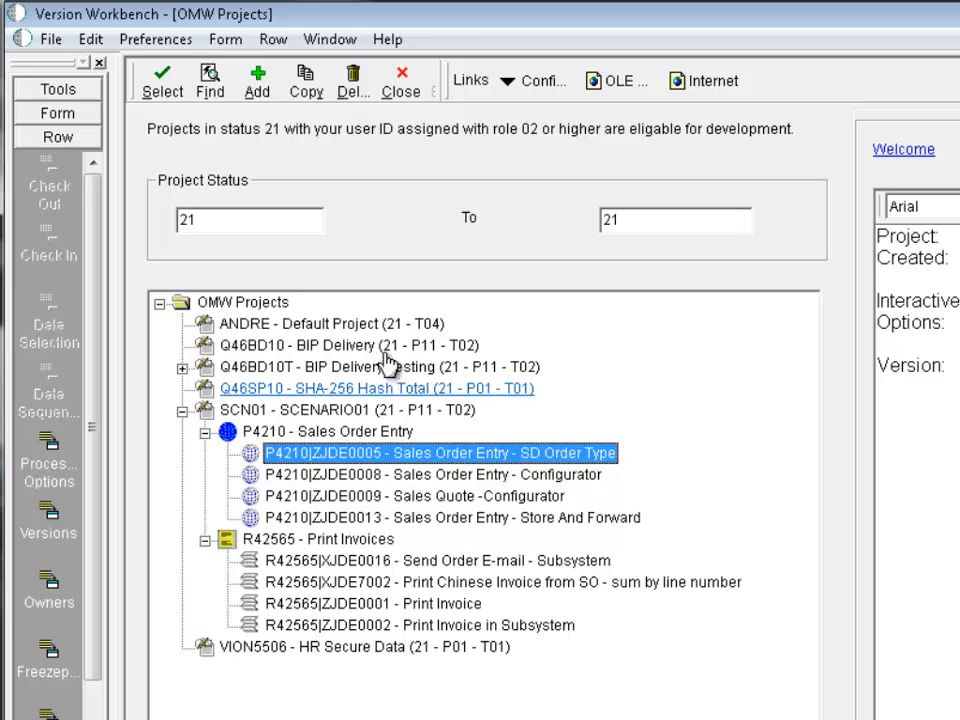
{"action": "left_click", "coordinate": [307, 88]}
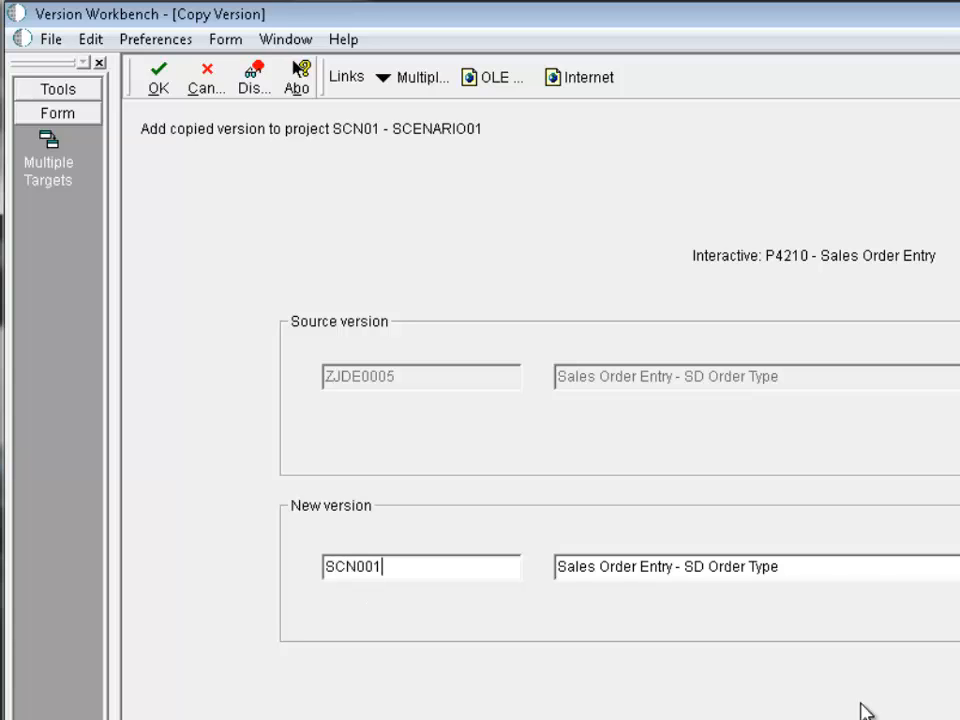
{"action": "left_click", "coordinate": [816, 566]}
{"action": "left_click", "coordinate": [817, 566]}
{"action": "left_click_drag", "start_coordinate": [781, 567], "coordinate": [686, 566]}
{"action": "type", "text": "Just"}
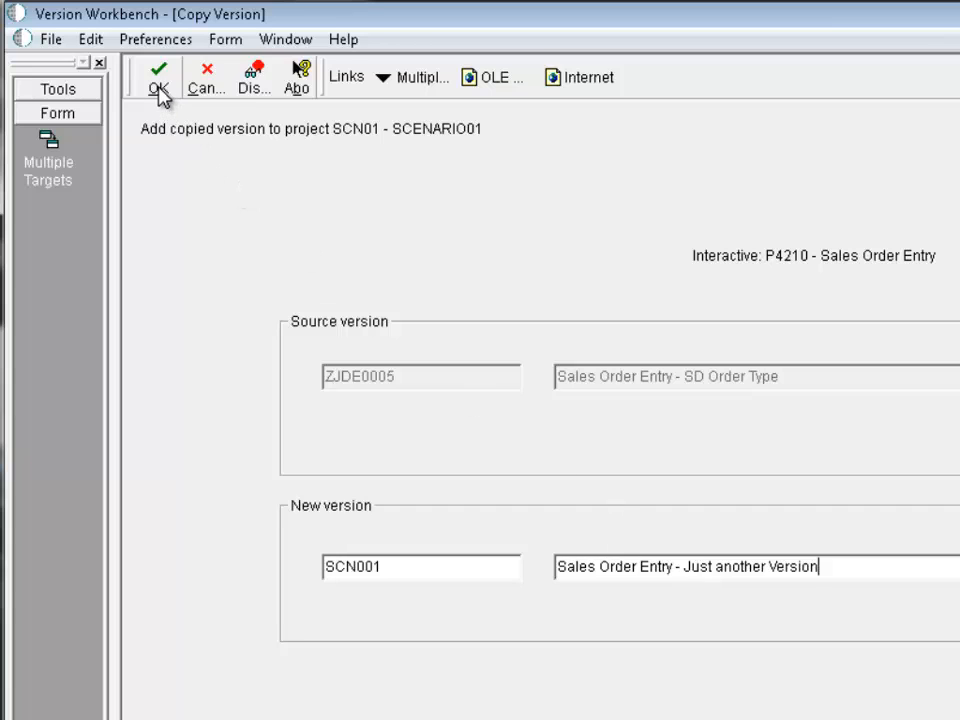
{"action": "left_click", "coordinate": [160, 88]}
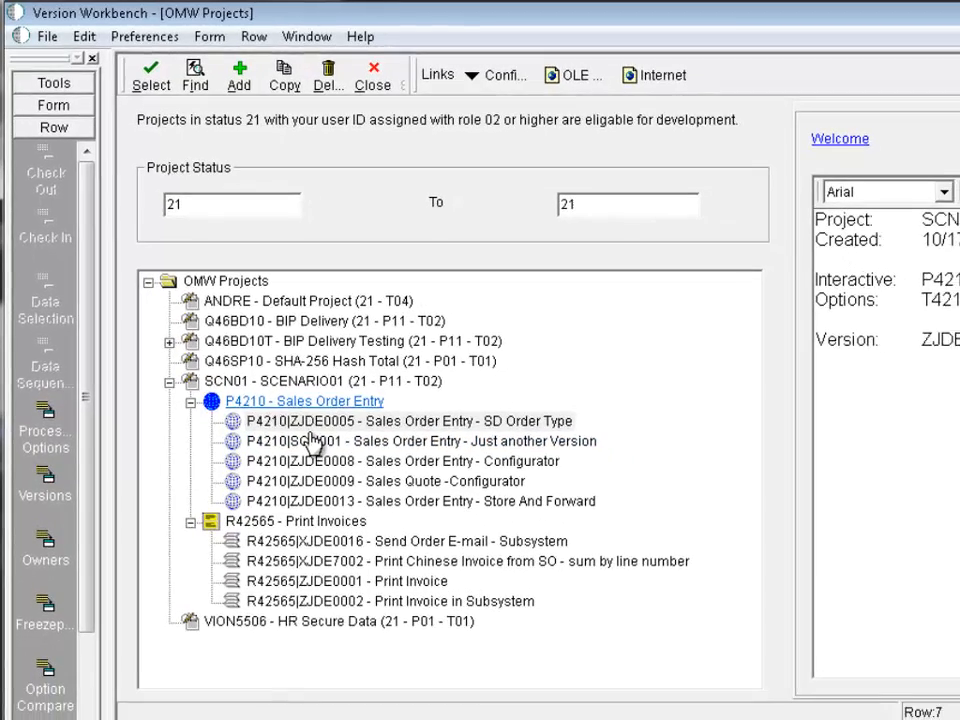
- Start a multiple-target copy of P4210 version ZJDE0008 and name the first new version SCN02
{"action": "left_click", "coordinate": [310, 399]}
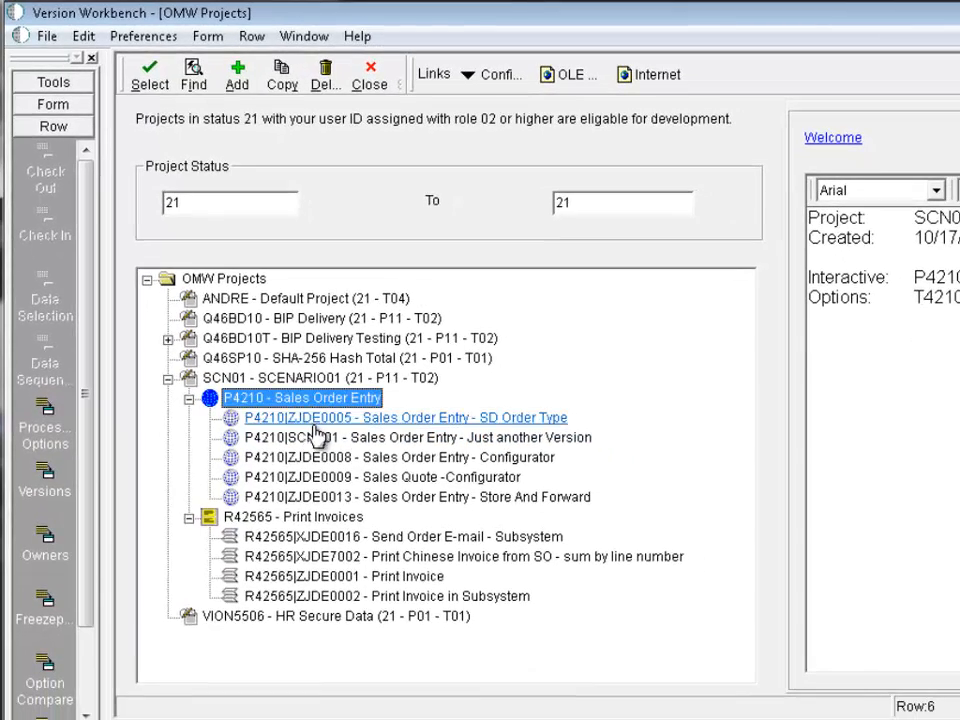
{"action": "left_click", "coordinate": [320, 440]}
{"action": "left_click", "coordinate": [495, 457]}
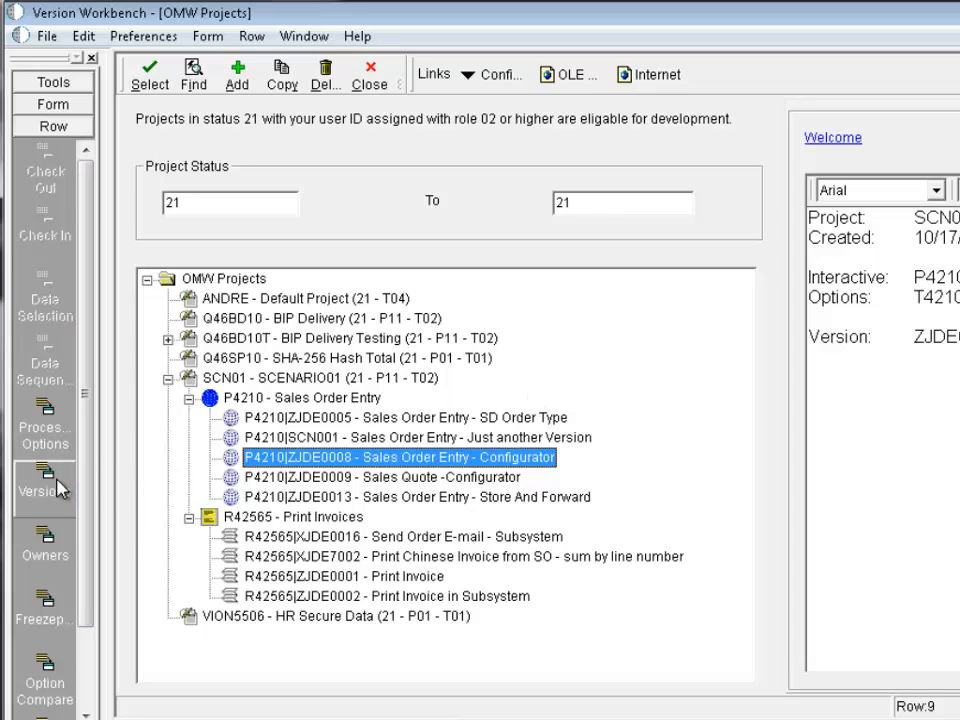
{"action": "left_click", "coordinate": [283, 80]}
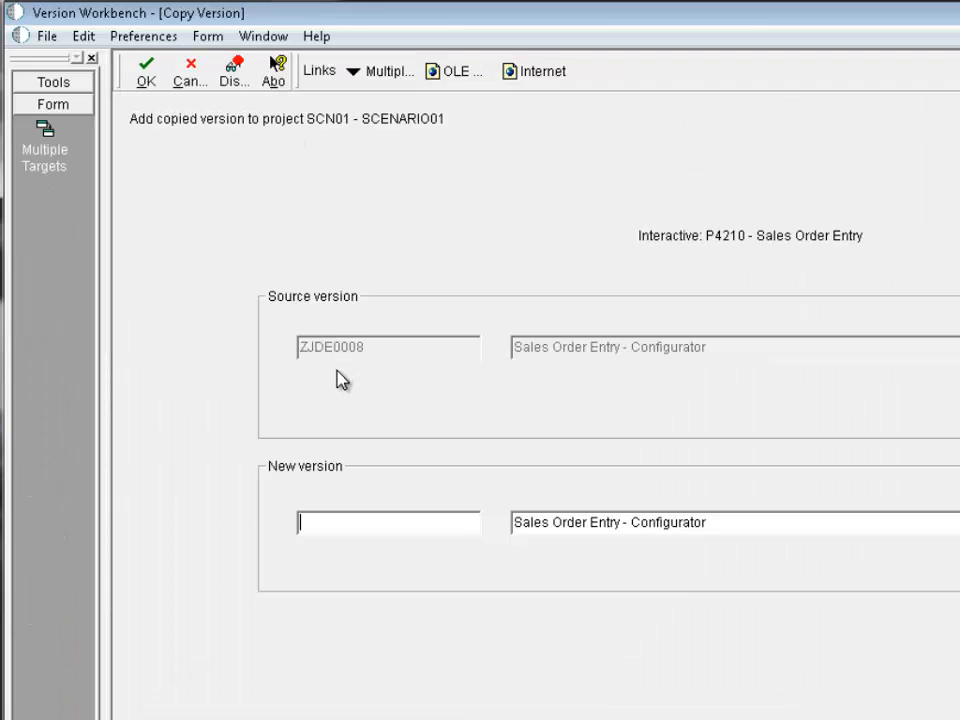
{"action": "left_click", "coordinate": [42, 157]}
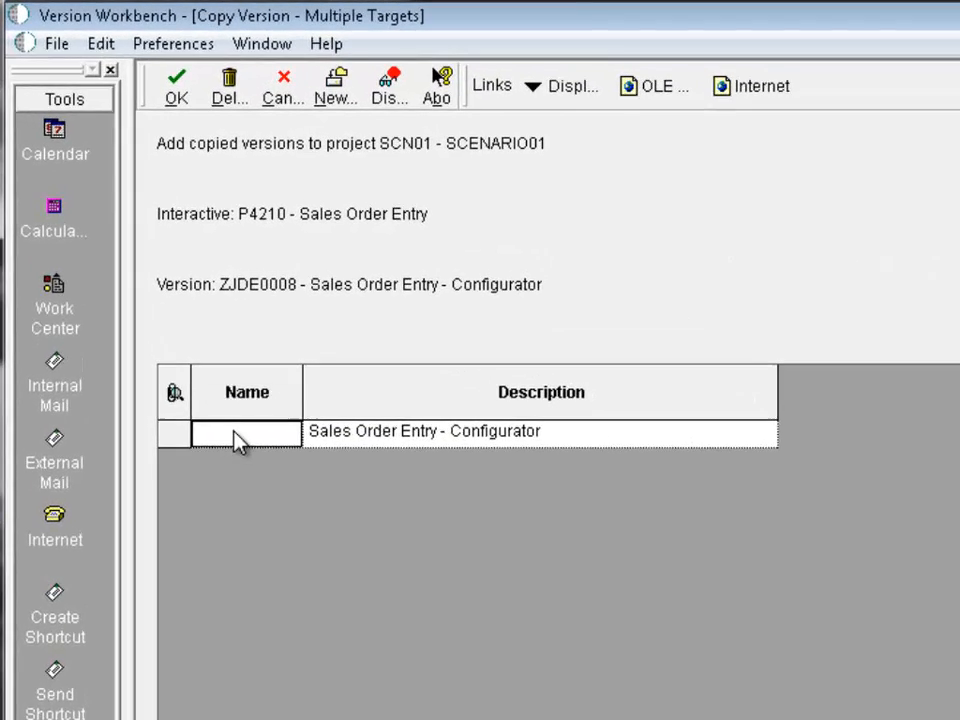
{"action": "type", "text": "SCB02"}
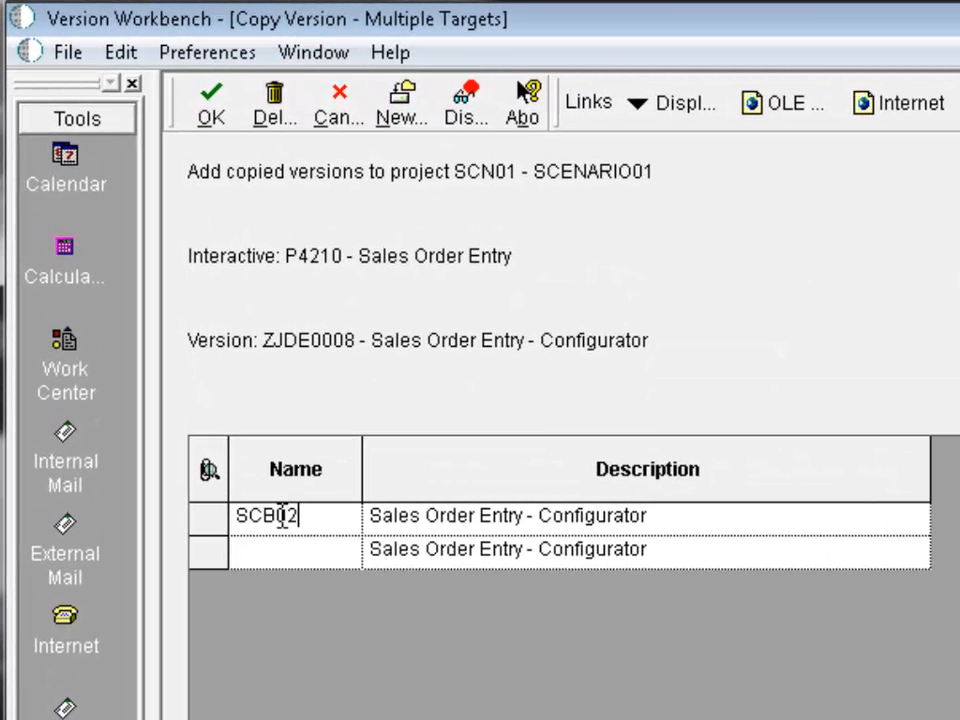
{"action": "key", "text": "BackSpace"}
{"action": "key", "text": "BackSpace"}
{"action": "type", "text": "N02"}
{"action": "key", "text": "Down"}
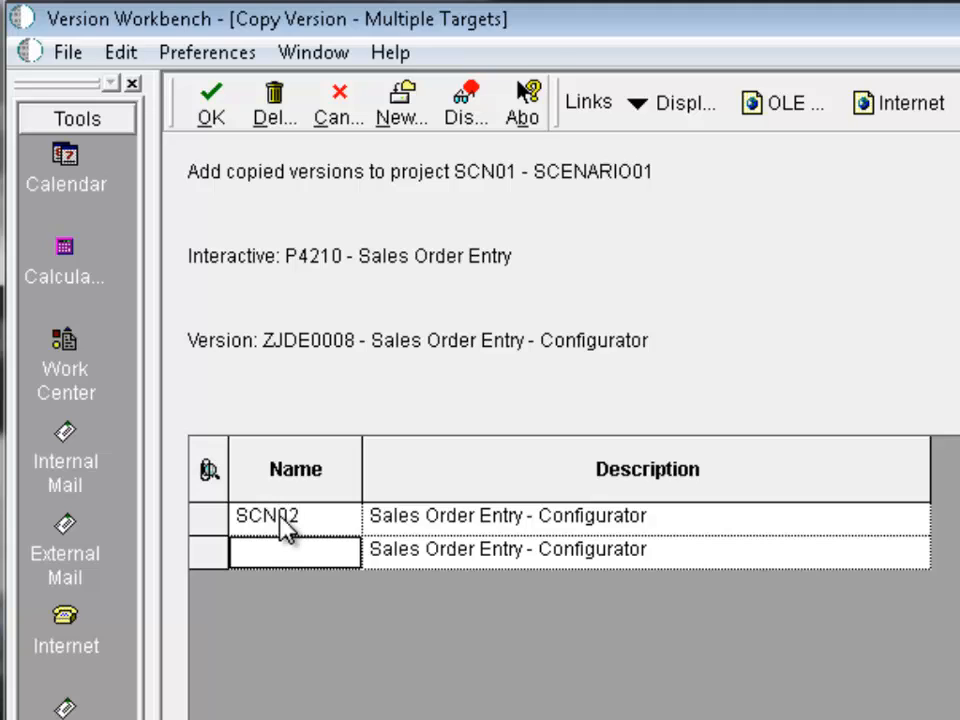
- Name two further target versions SCN03 and SCN04 and create the copies of ZJDE0008
{"action": "type", "text": "SCN"}
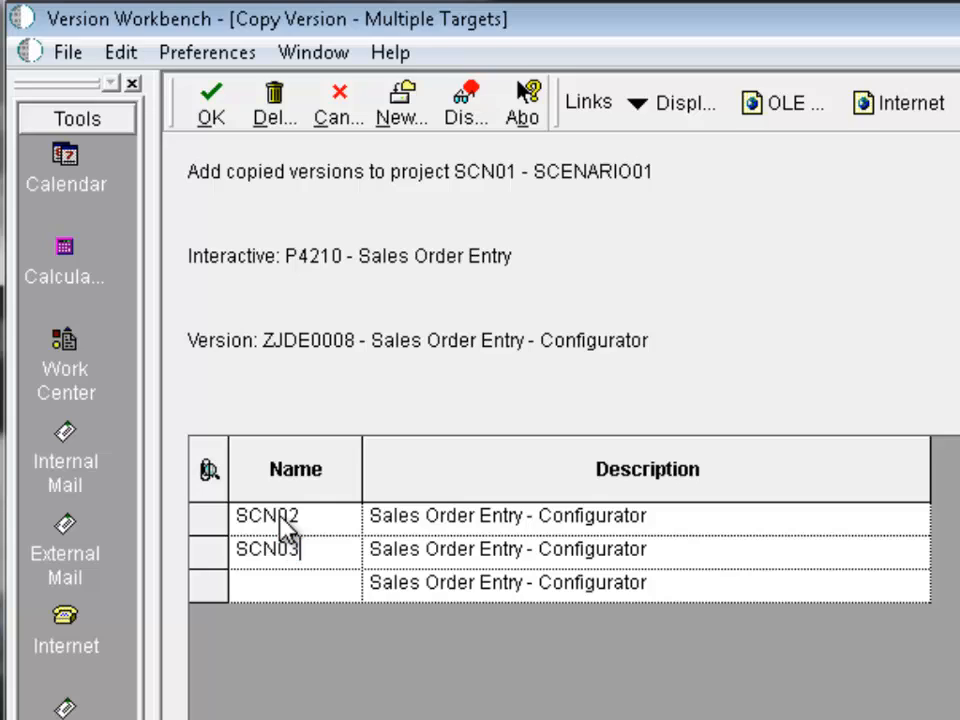
{"action": "type", "text": "03"}
{"action": "key", "text": "Down"}
{"action": "type", "text": "SCN04"}
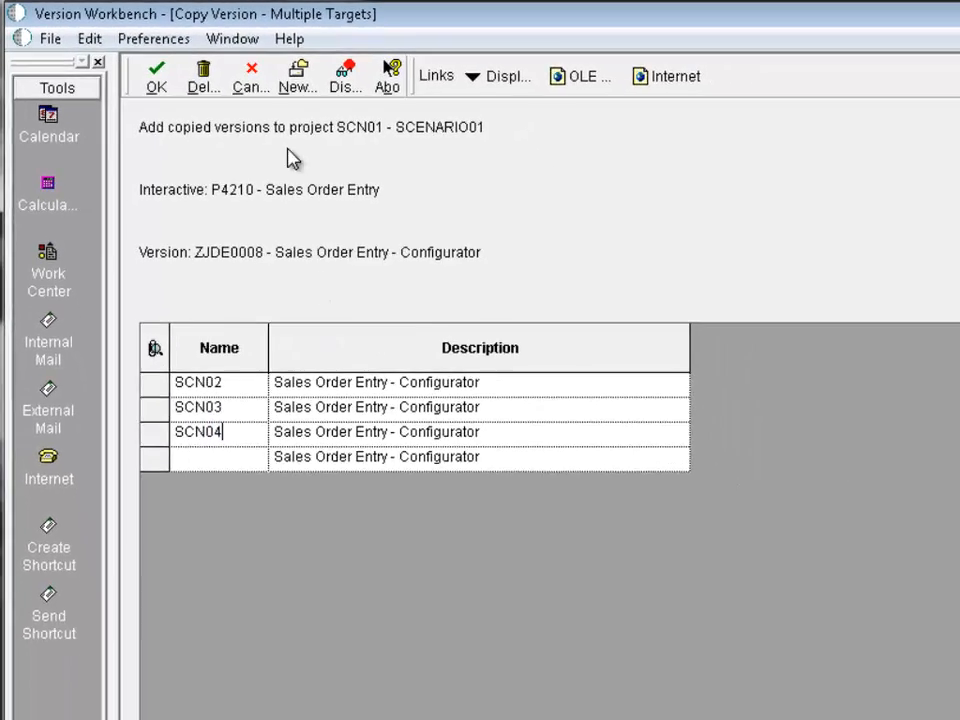
{"action": "left_click", "coordinate": [156, 74]}
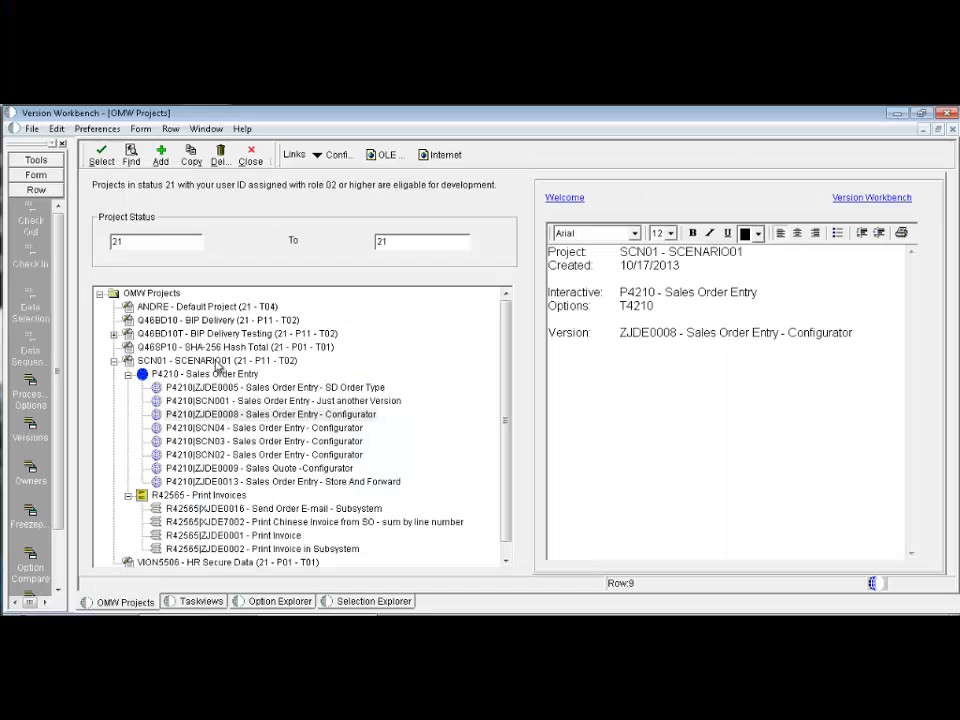
- Display the details of project SCN01 and of its P4210 - Sales Order Entry object
{"action": "left_click", "coordinate": [218, 362]}
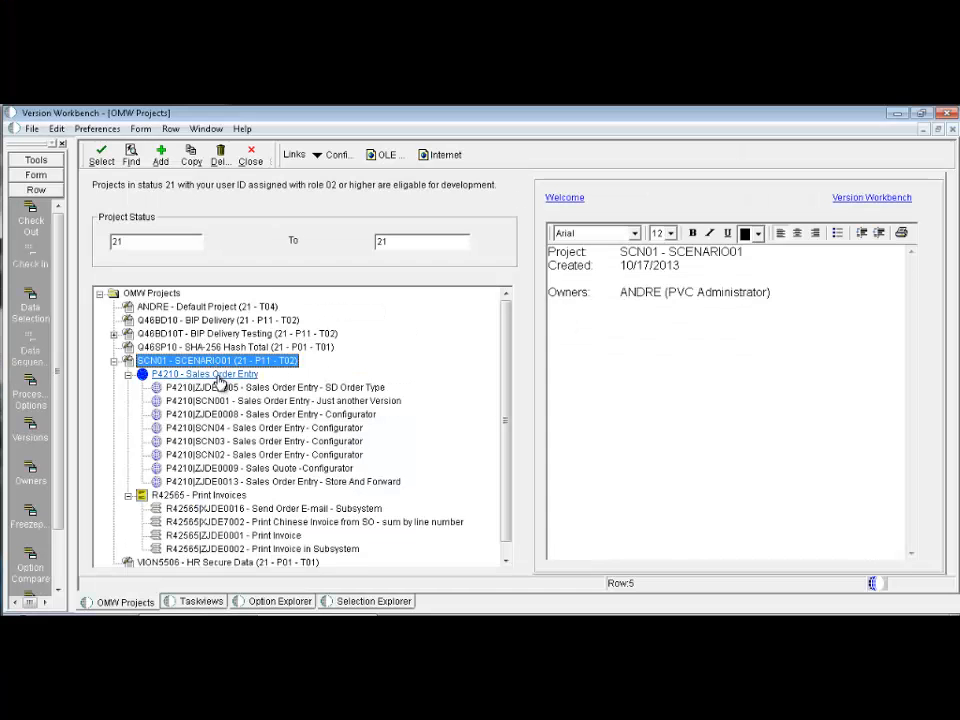
{"action": "left_click", "coordinate": [217, 376]}
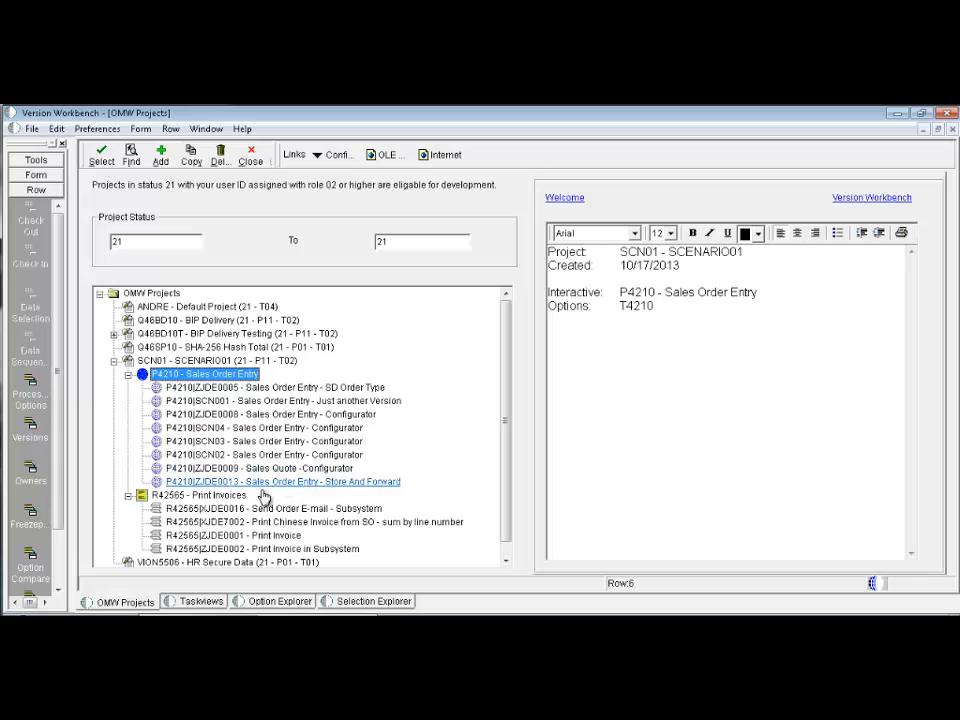
- Set the Duplication Next Status processing option of P4210 version ZJDE0005 to 530 and save it
{"action": "left_click", "coordinate": [238, 497]}
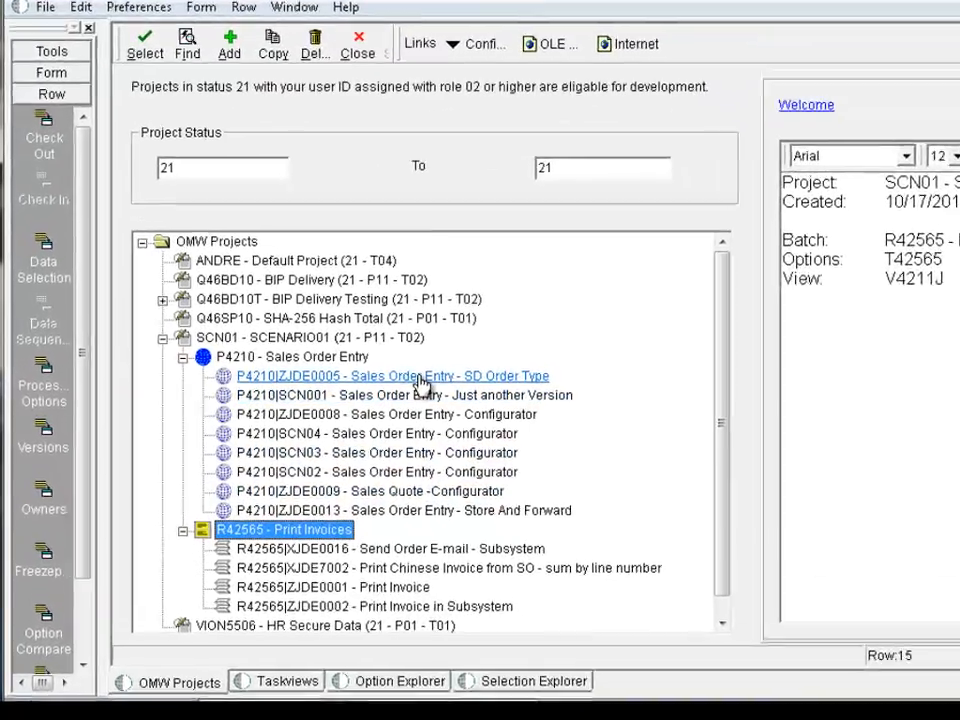
{"action": "left_click", "coordinate": [295, 389]}
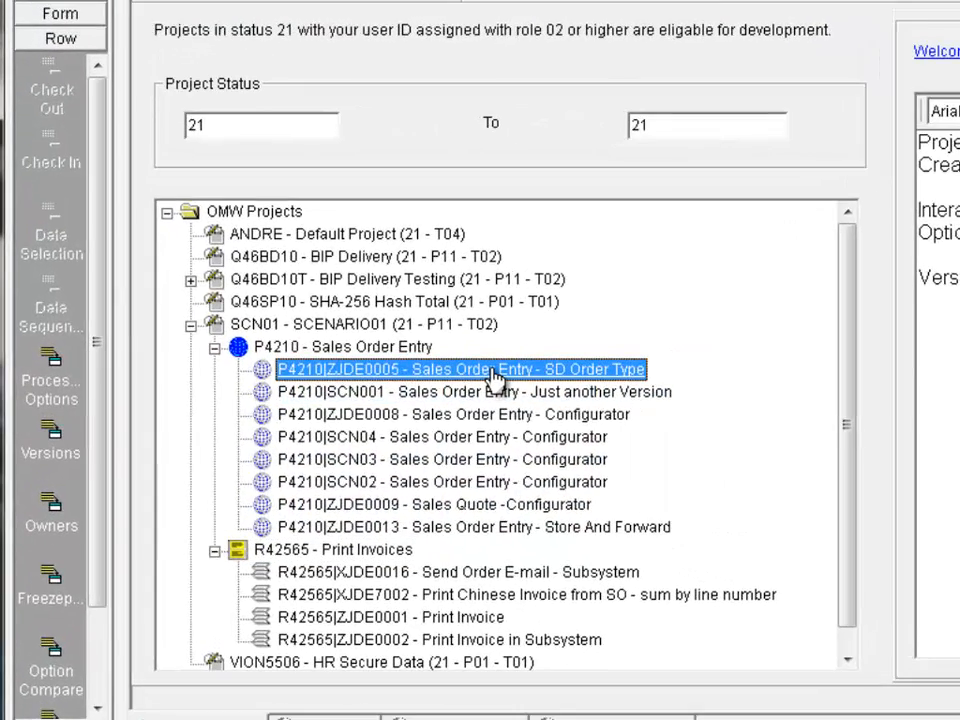
{"action": "left_click", "coordinate": [52, 378]}
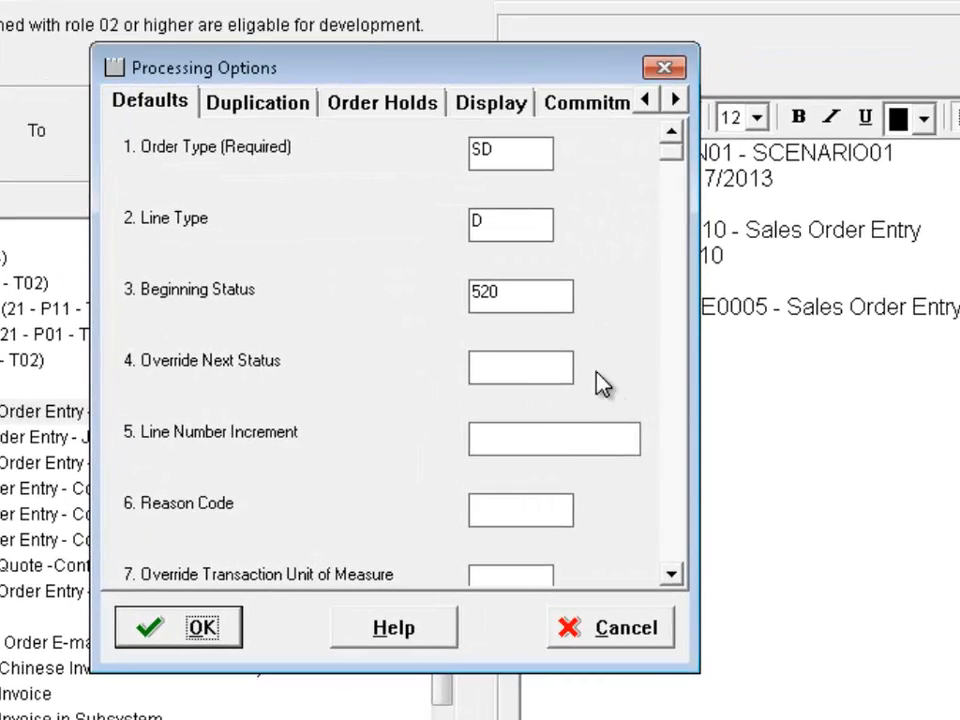
{"action": "left_click", "coordinate": [529, 299]}
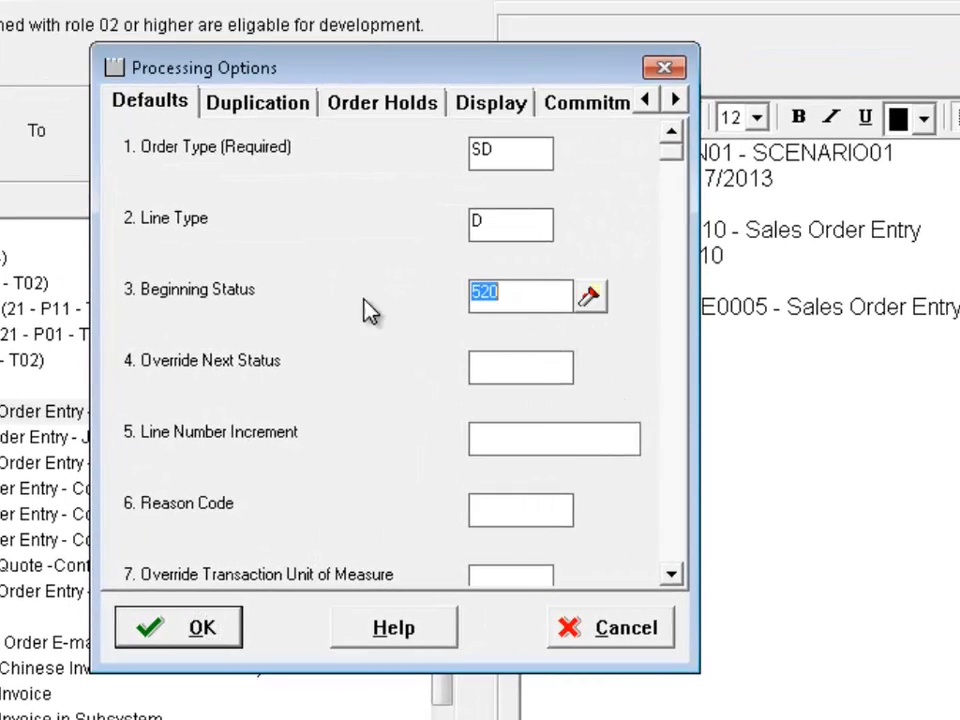
{"action": "left_click", "coordinate": [300, 100]}
{"action": "left_click", "coordinate": [385, 108]}
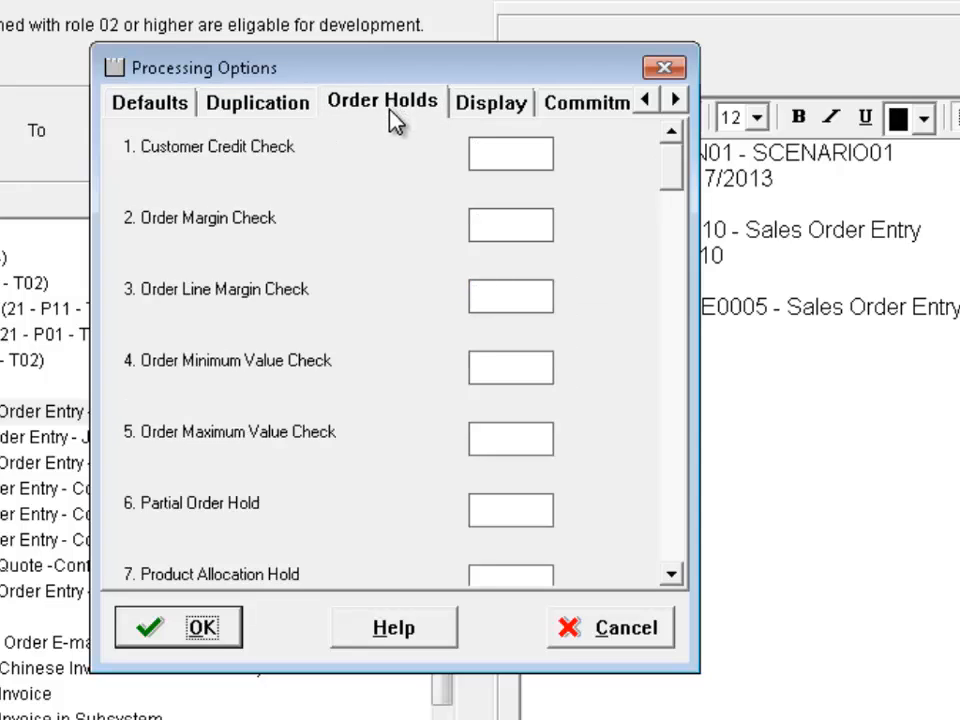
{"action": "left_click", "coordinate": [252, 104]}
{"action": "left_click", "coordinate": [526, 302]}
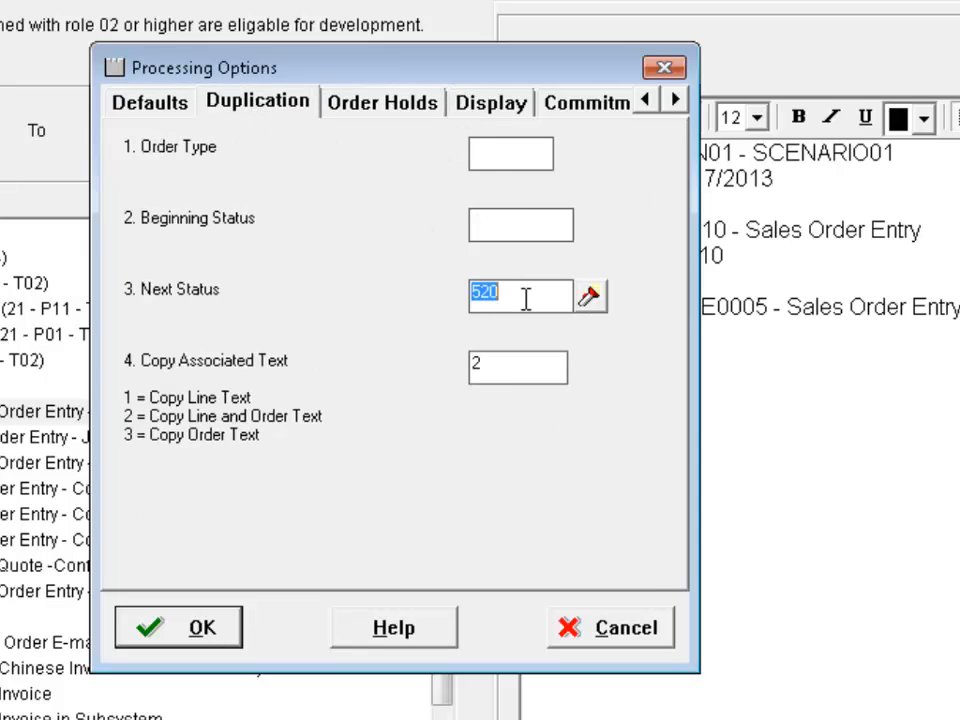
{"action": "type", "text": "5"}
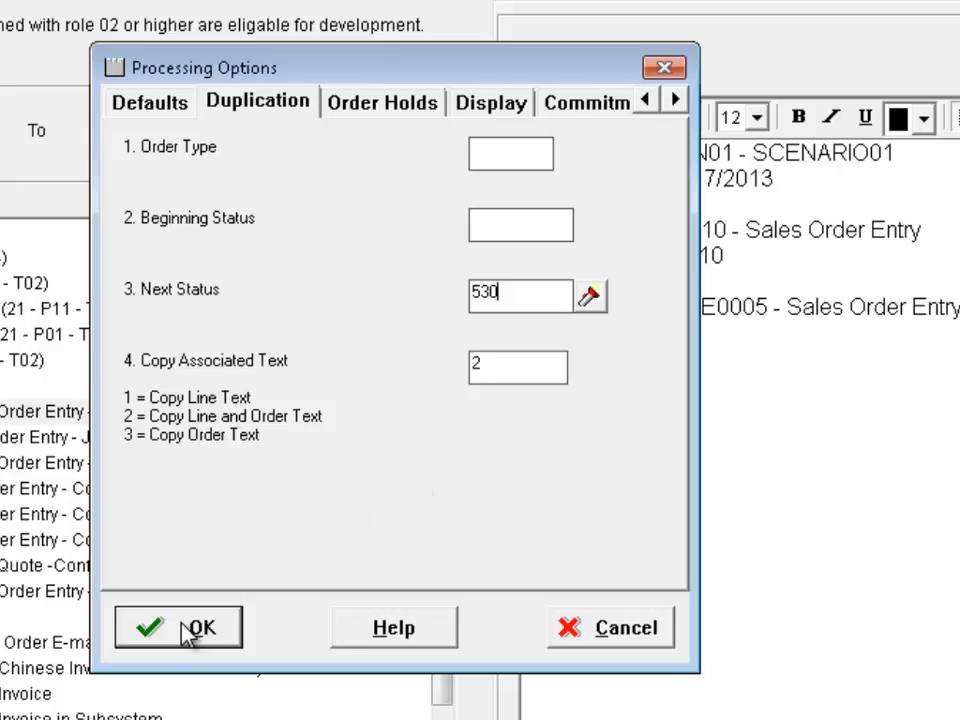
{"action": "left_click", "coordinate": [188, 630]}
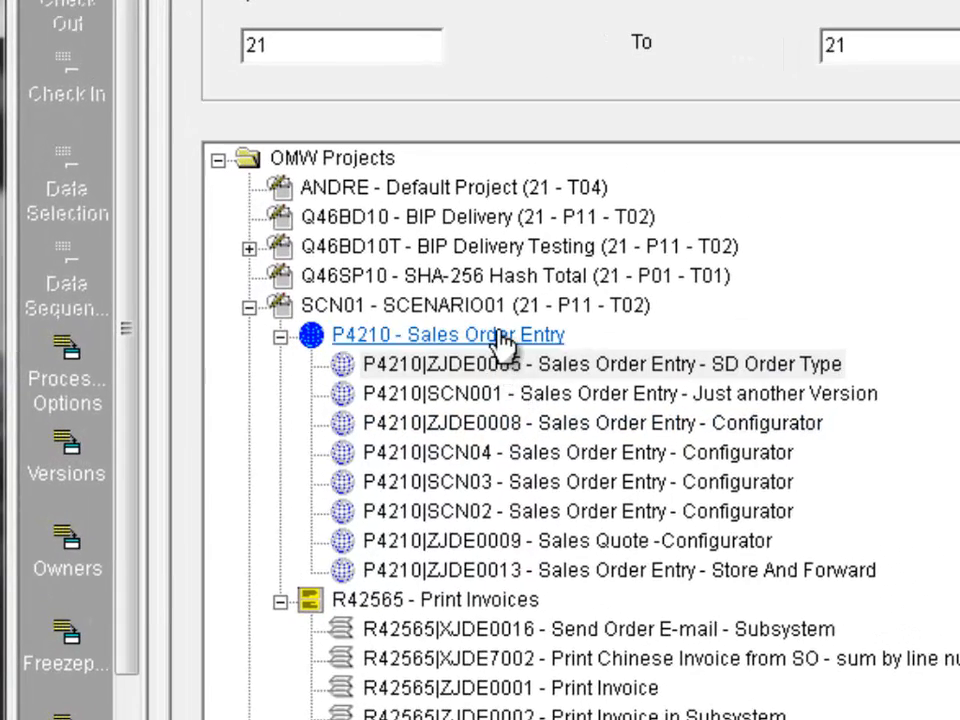
- Generate the processing options of all P4210 versions in project SCN01 for mass update and look through the grid
{"action": "left_click", "coordinate": [499, 338]}
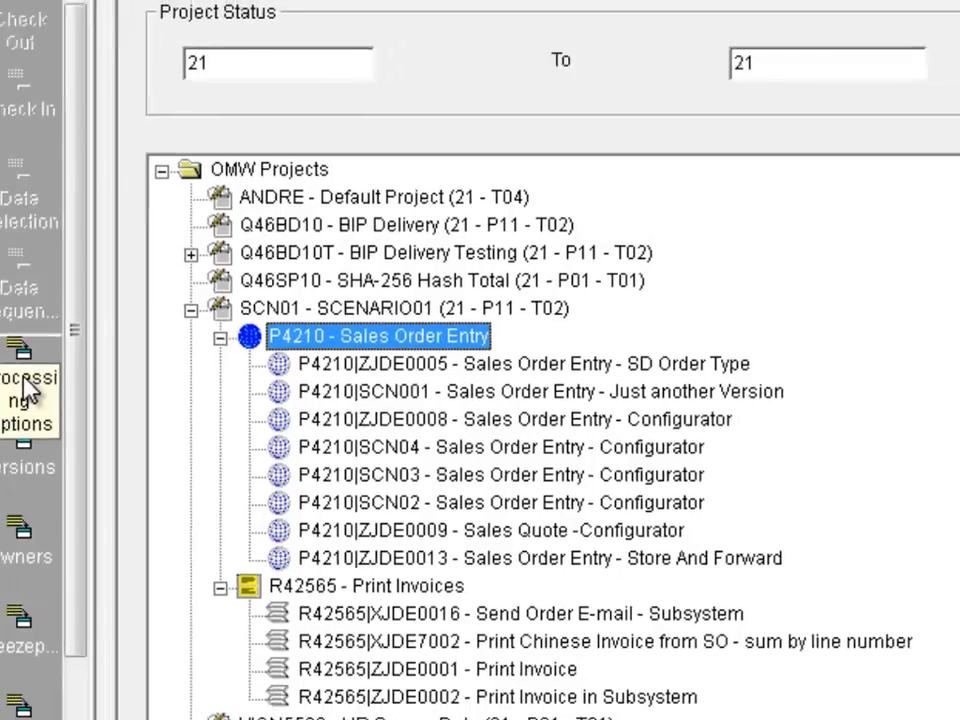
{"action": "left_click", "coordinate": [71, 378]}
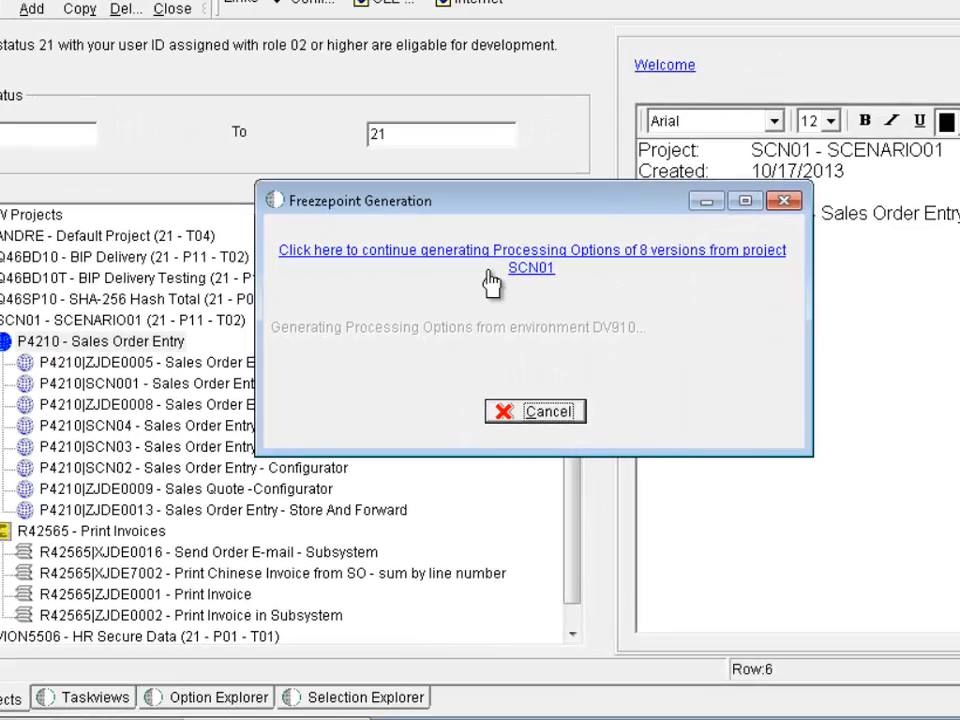
{"action": "left_click", "coordinate": [571, 255]}
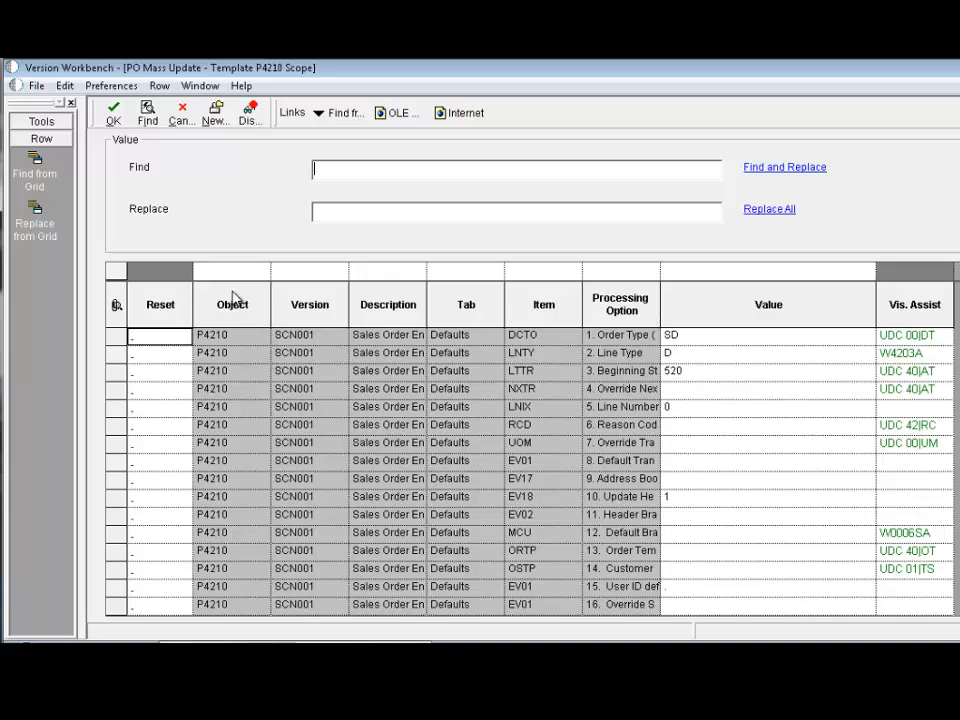
{"action": "scroll", "coordinate": [530, 470], "scroll_direction": "down", "scroll_amount": 7}
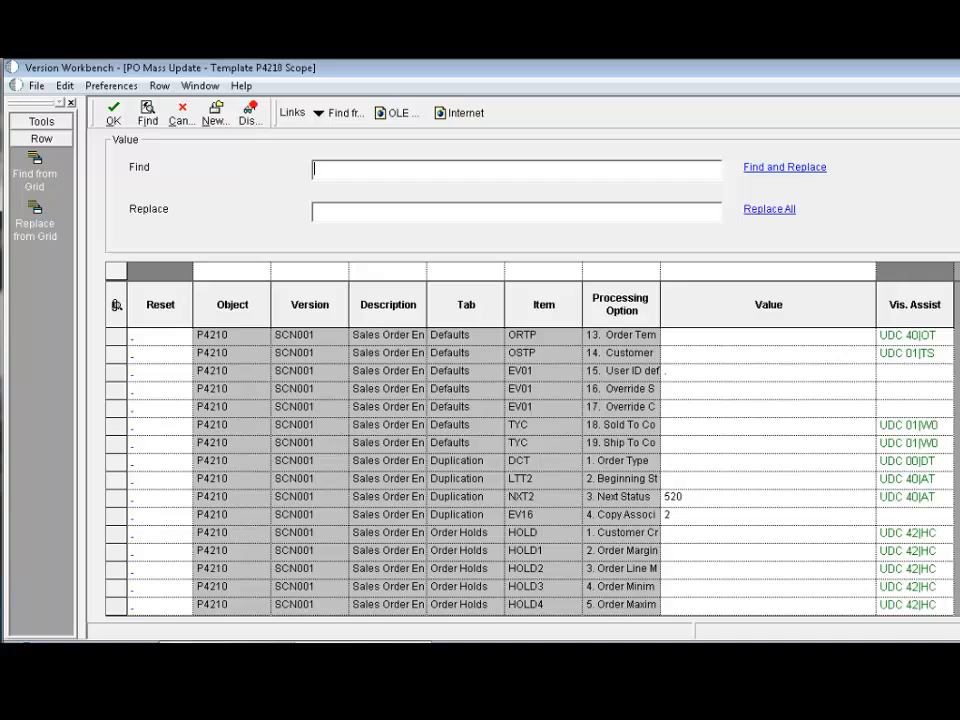
{"action": "scroll", "coordinate": [530, 470], "scroll_direction": "down", "scroll_amount": 8}
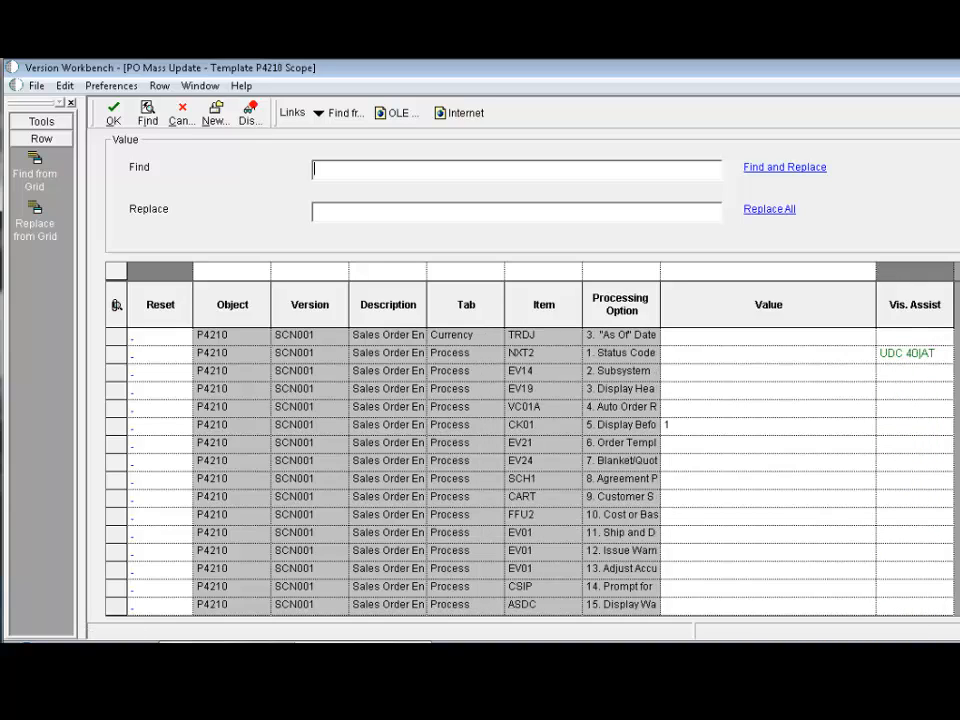
{"action": "scroll", "coordinate": [530, 470], "scroll_direction": "up", "scroll_amount": 10}
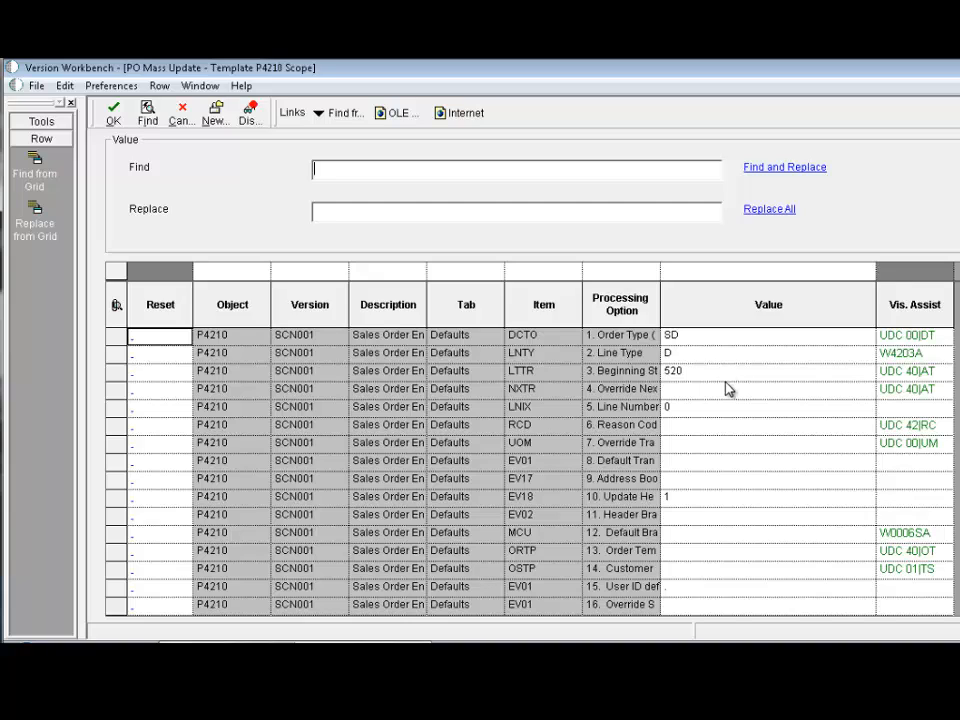
{"action": "scroll", "coordinate": [729, 446], "scroll_direction": "down", "scroll_amount": 7}
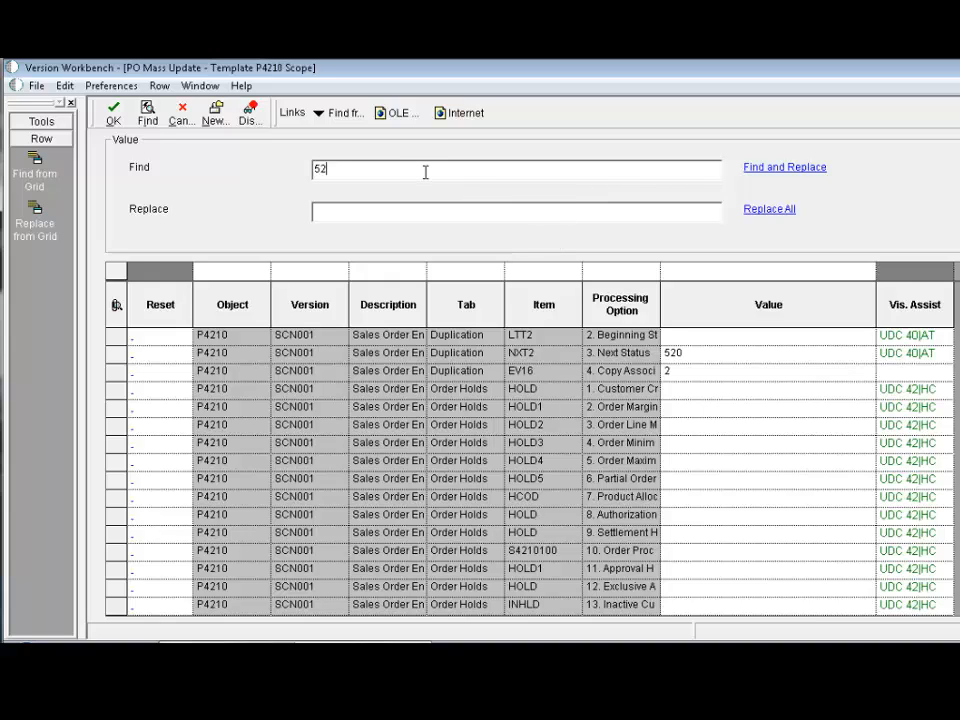
- Find and replace 520 with 530 in the P4210 processing options, and reset the Duplication Next Status of version SCN001
{"action": "type", "text": "530"}
{"action": "left_click", "coordinate": [799, 169]}
{"action": "left_click", "coordinate": [547, 400]}
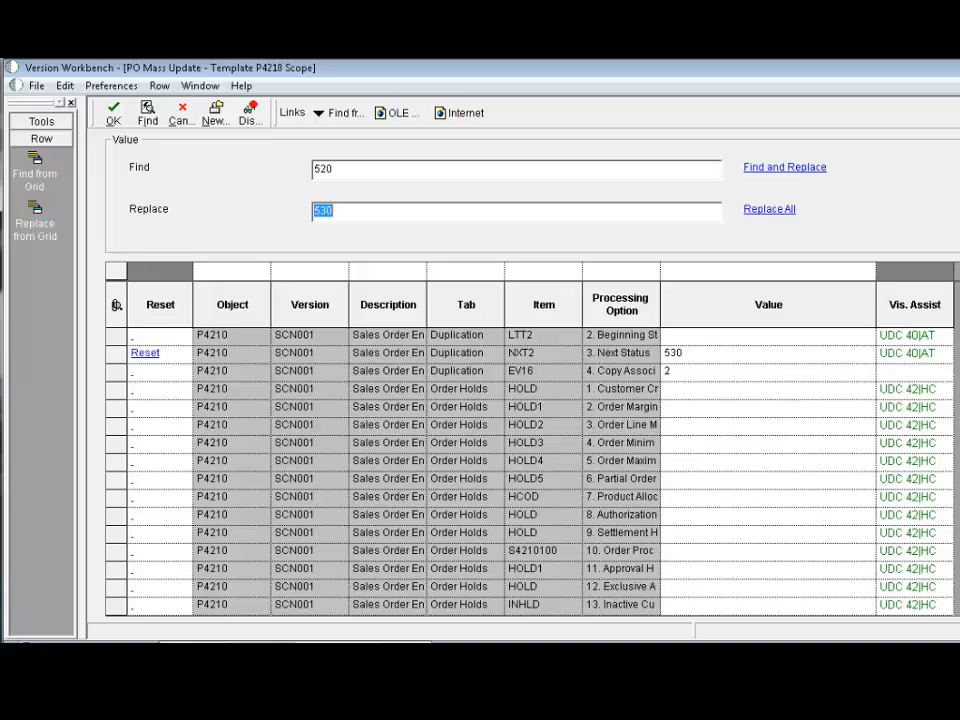
{"action": "left_click_drag", "start_coordinate": [930, 394], "coordinate": [930, 378]}
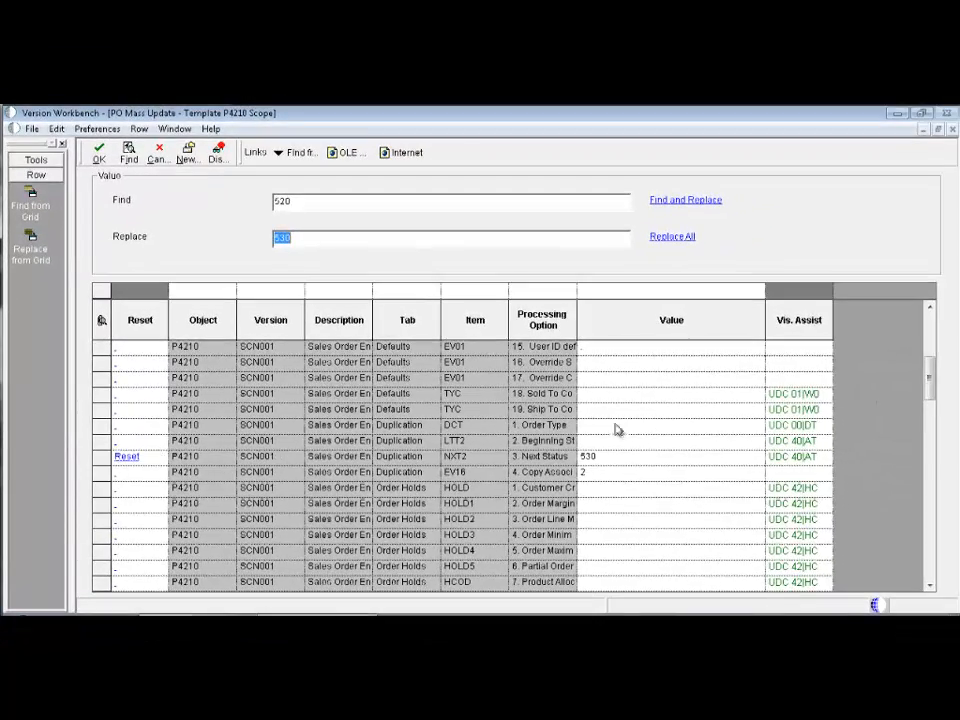
{"action": "left_click", "coordinate": [128, 464]}
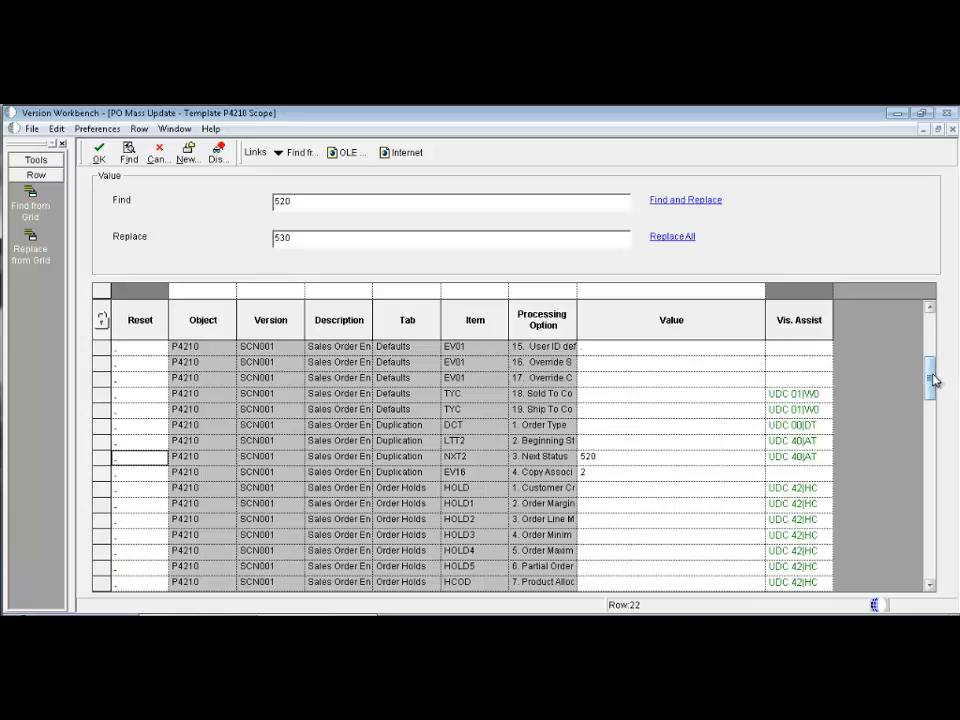
- Set the default Beginning Status of version SCN001 to code 130, Generate PO from Requisition, and save the mass update
{"action": "left_click_drag", "start_coordinate": [932, 377], "coordinate": [934, 321]}
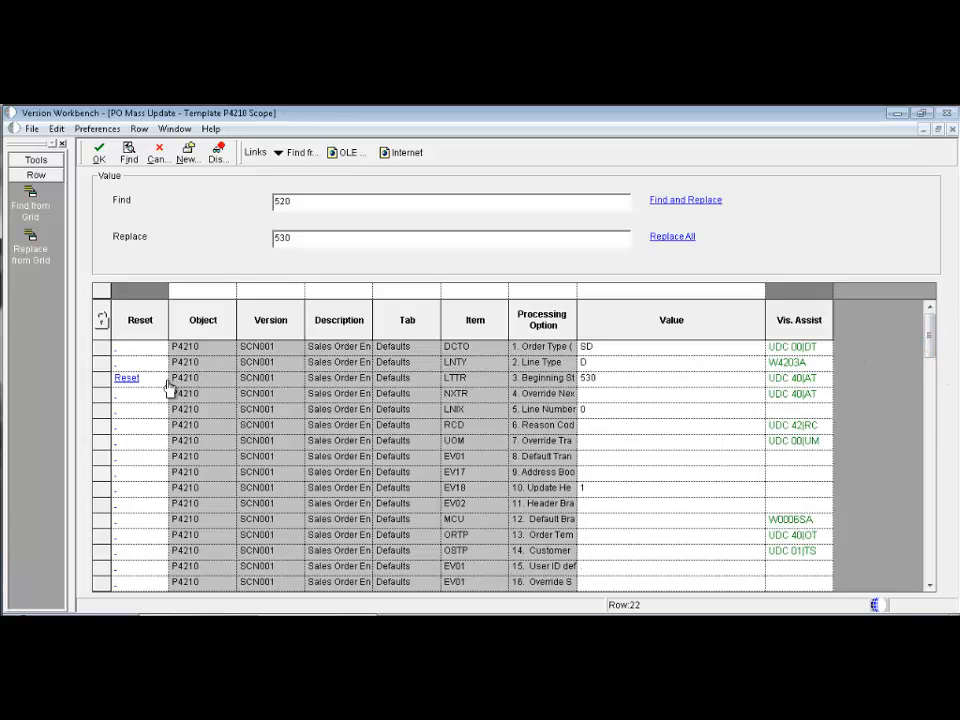
{"action": "left_click", "coordinate": [785, 381]}
{"action": "left_click", "coordinate": [135, 468]}
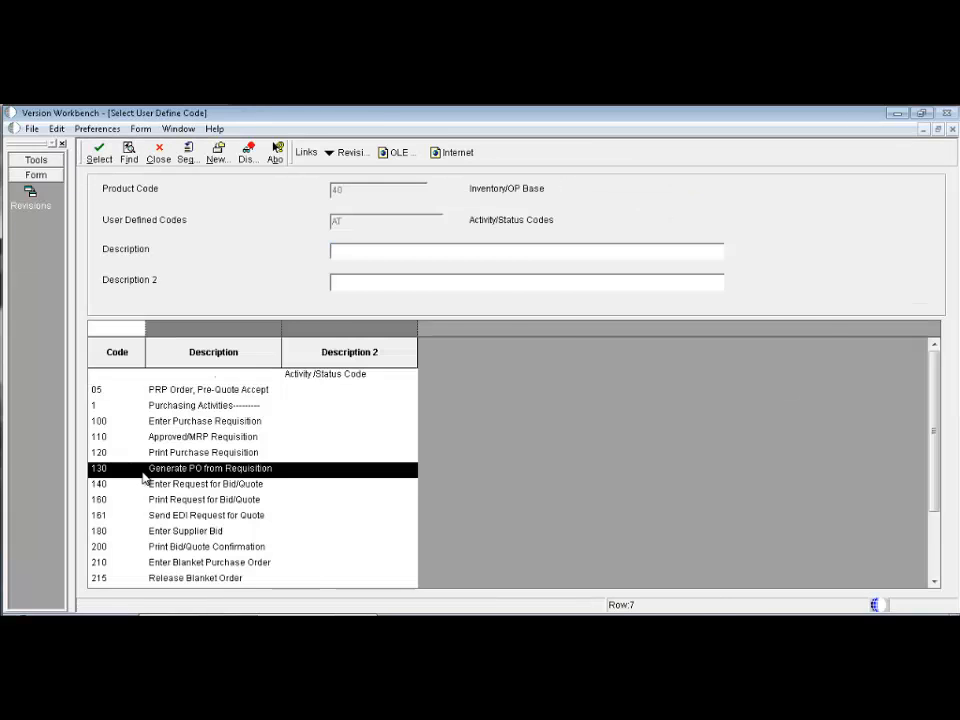
{"action": "left_click", "coordinate": [99, 152]}
{"action": "left_click", "coordinate": [600, 394]}
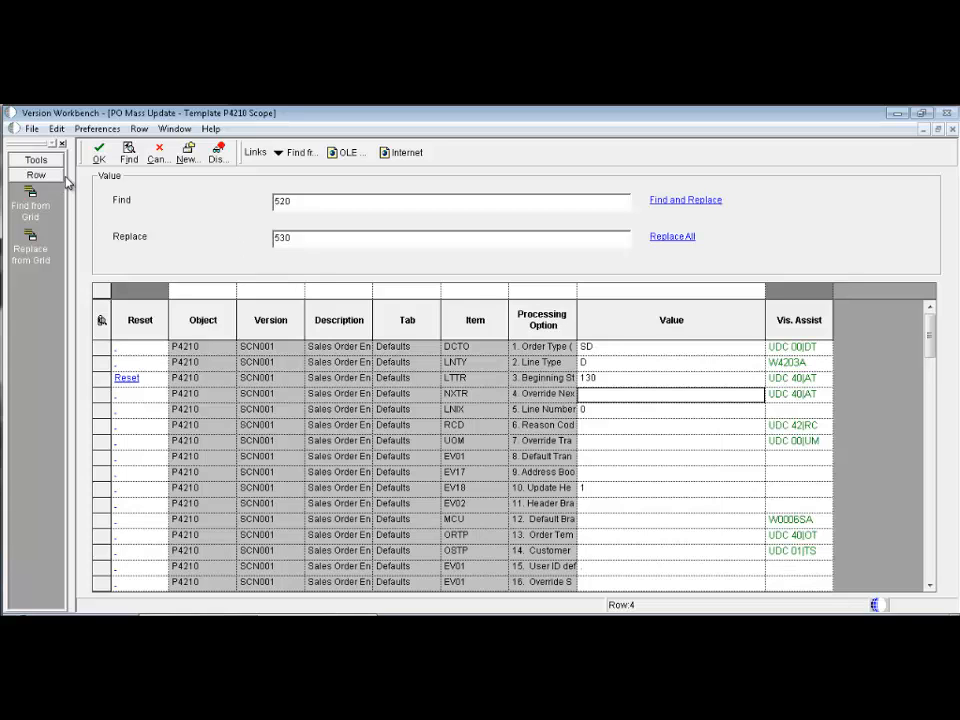
{"action": "left_click", "coordinate": [99, 152]}
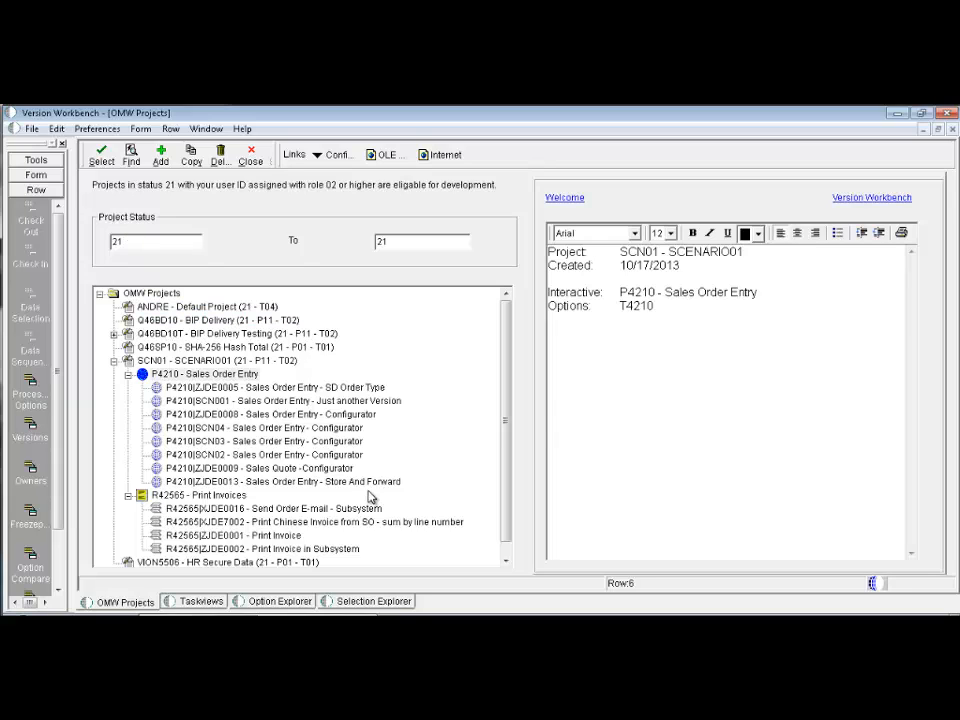
- Review the data selection of R42565 version XJDE0016, continuing past the checkout warning, and close it
{"action": "left_click", "coordinate": [281, 507]}
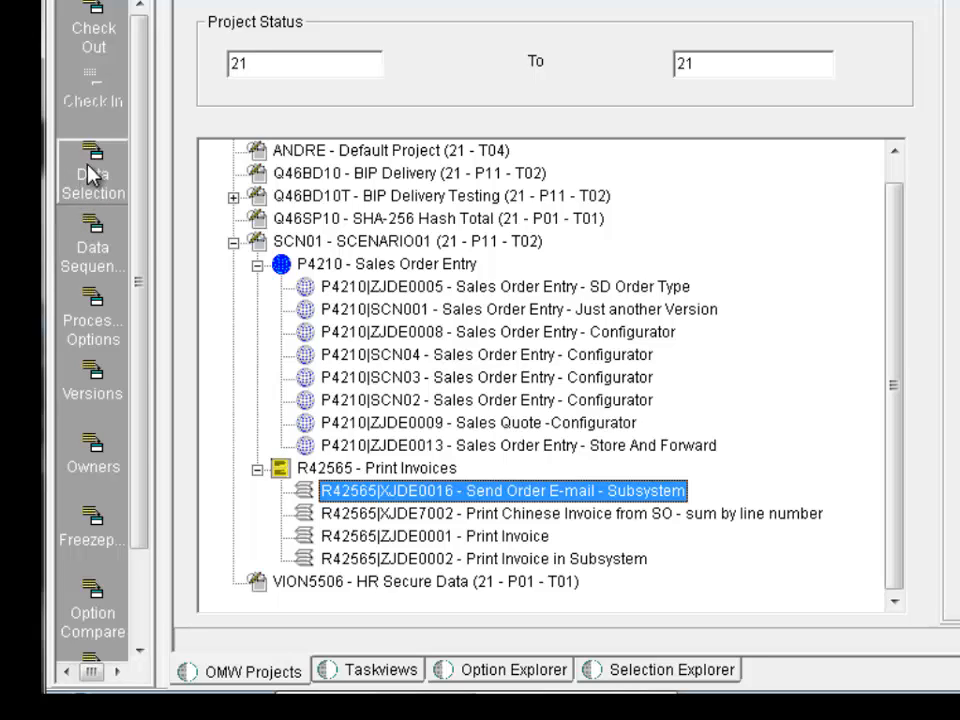
{"action": "left_click", "coordinate": [90, 175]}
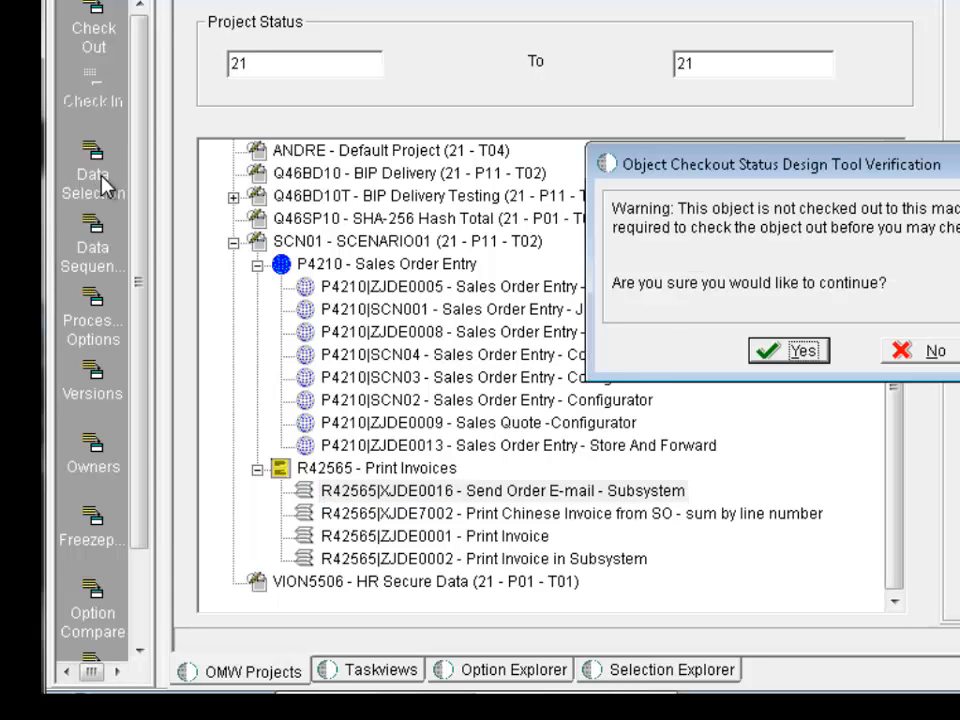
{"action": "left_click", "coordinate": [795, 350]}
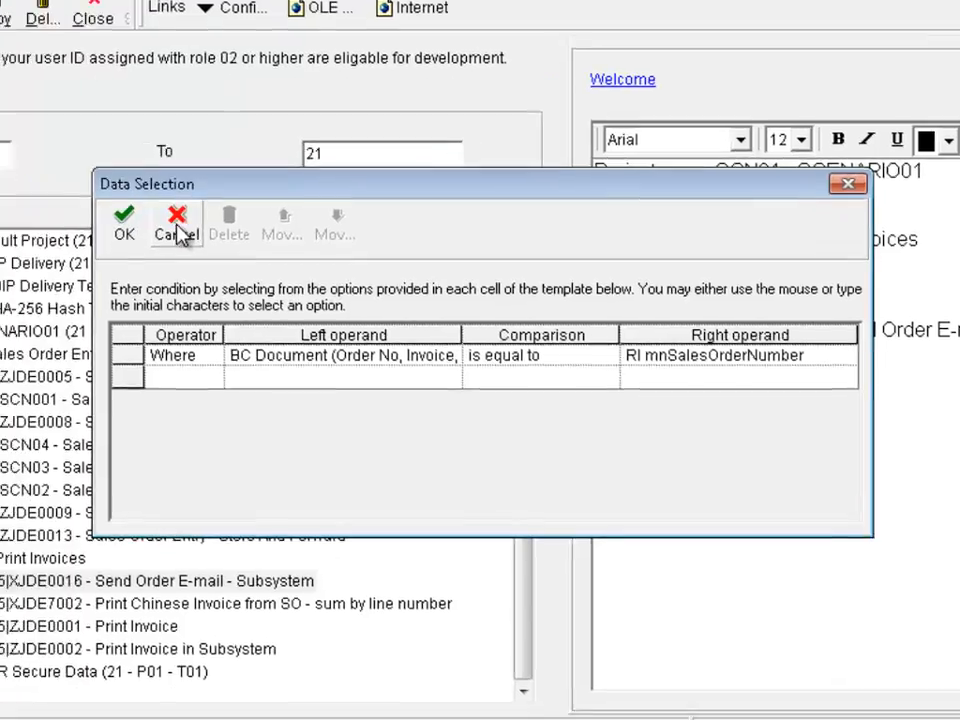
{"action": "left_click", "coordinate": [103, 242]}
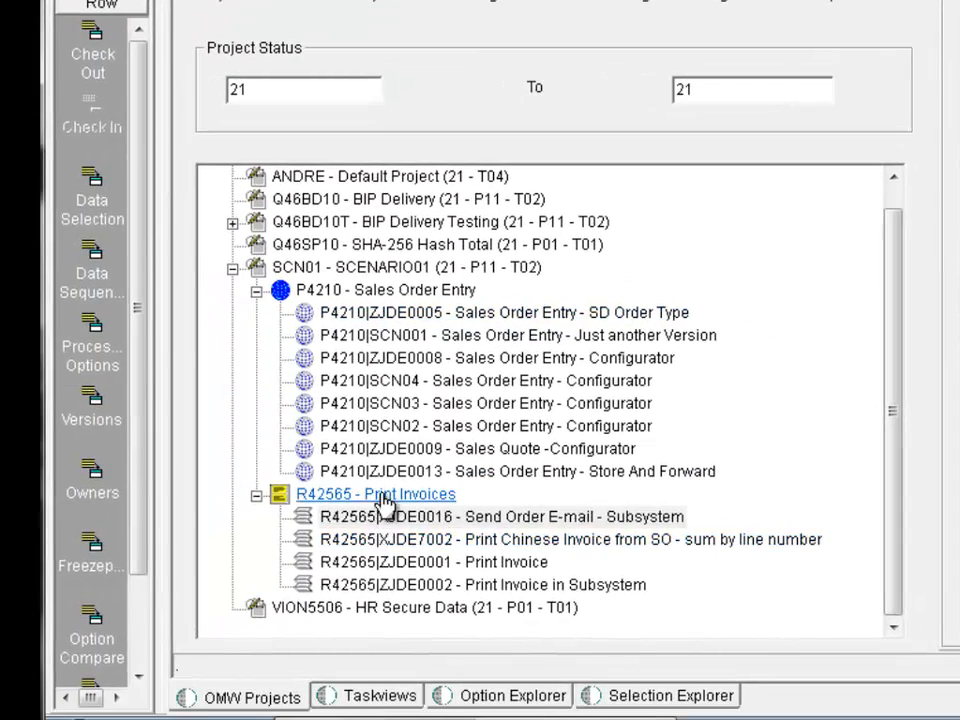
- Generate the data selections of all R42565 - Print Invoices versions in project SCN01 for mass update
{"action": "left_click", "coordinate": [383, 495]}
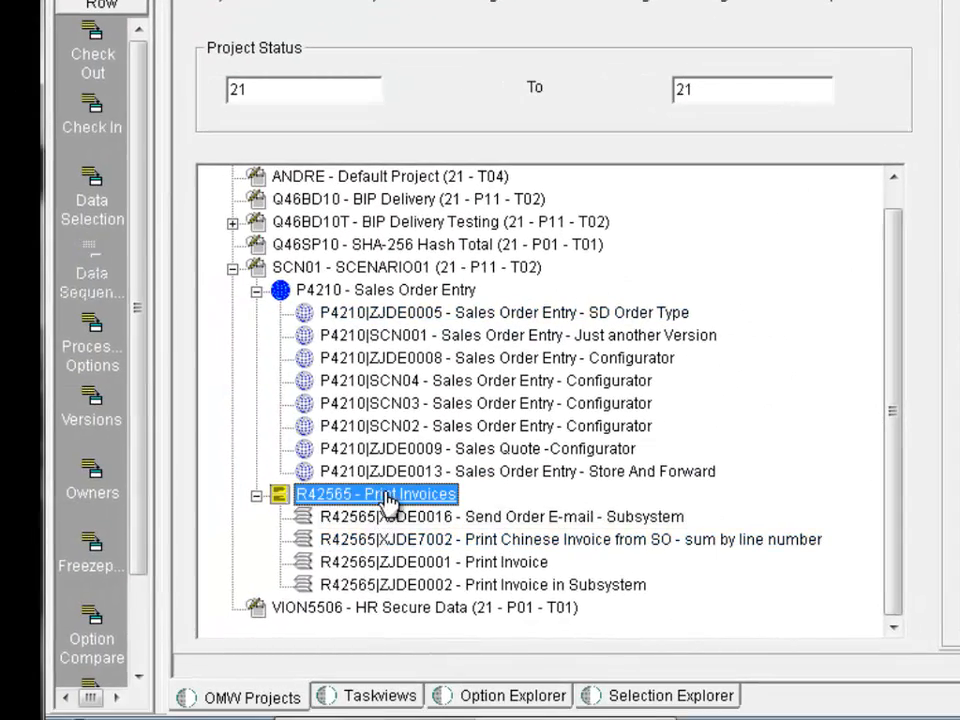
{"action": "left_click", "coordinate": [86, 210]}
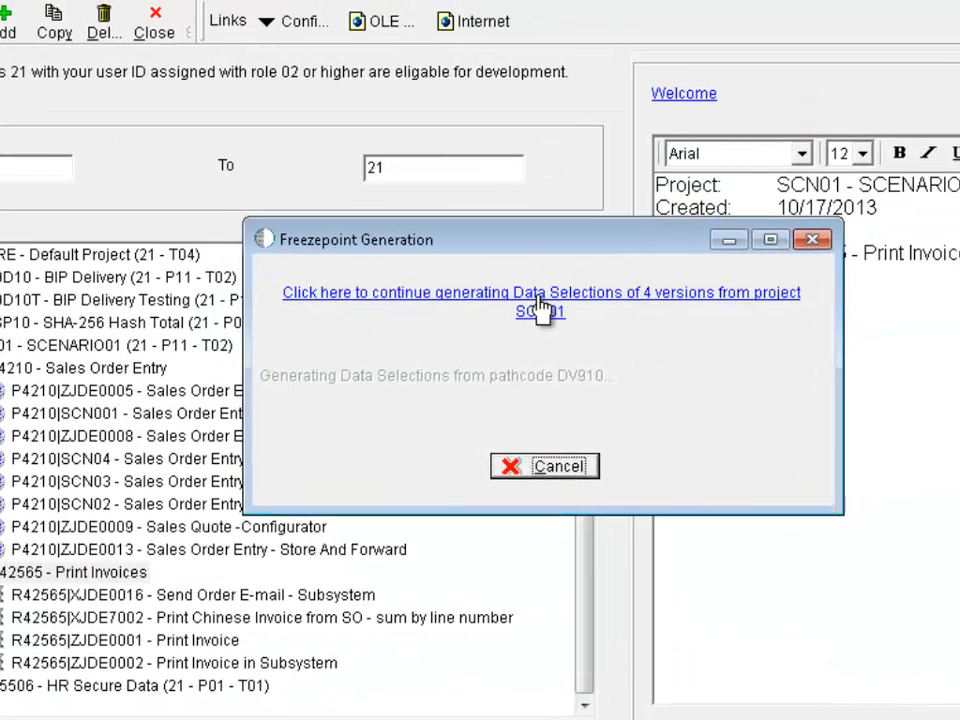
{"action": "left_click", "coordinate": [541, 308]}
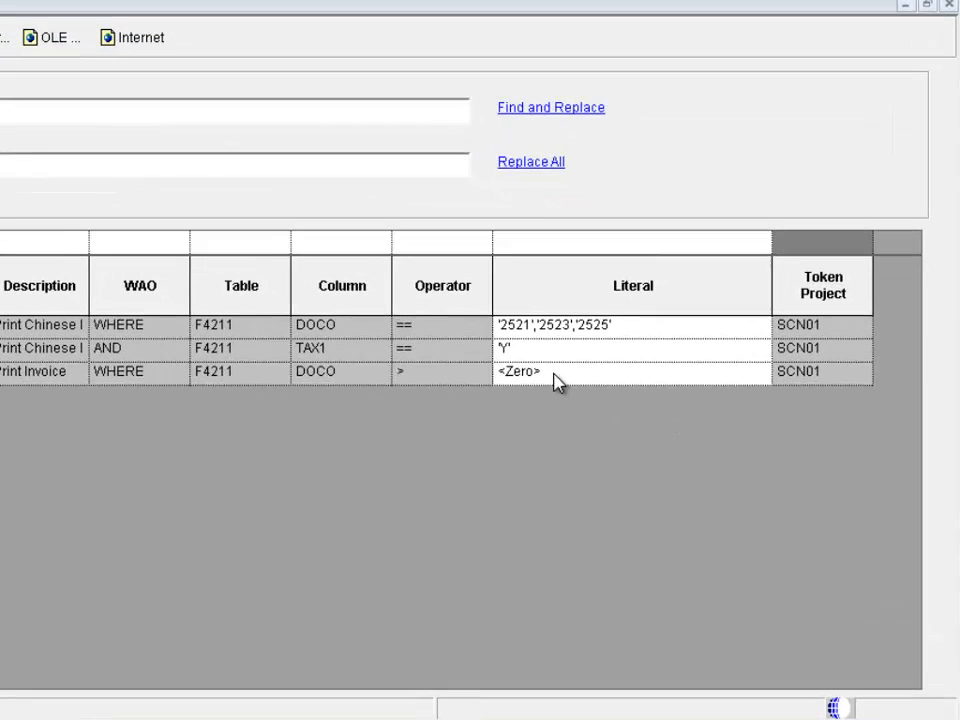
- Set the DOCO literal in the data selection of R42565 version ZJDE0001 to '6' and save the mass update
{"action": "left_click", "coordinate": [687, 379]}
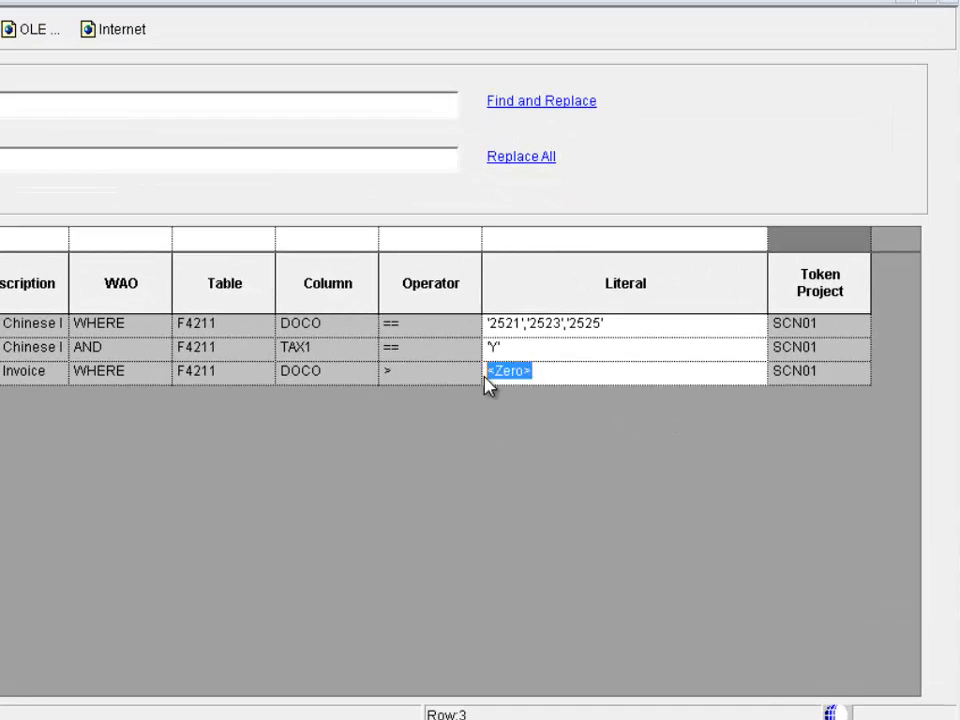
{"action": "type", "text": "'6'"}
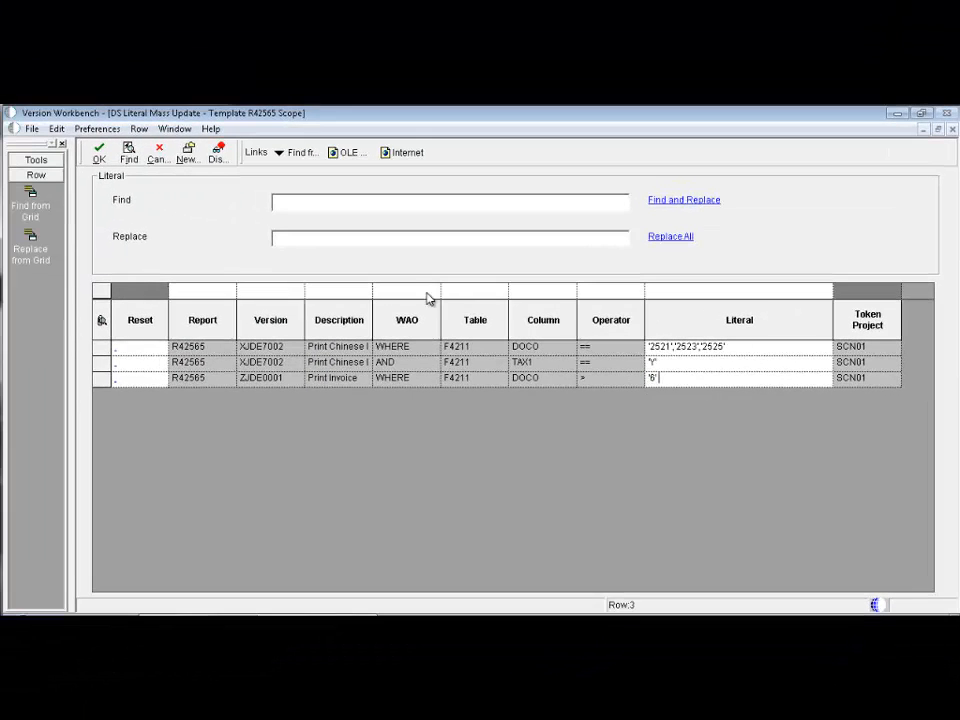
{"action": "key", "text": "Tab"}
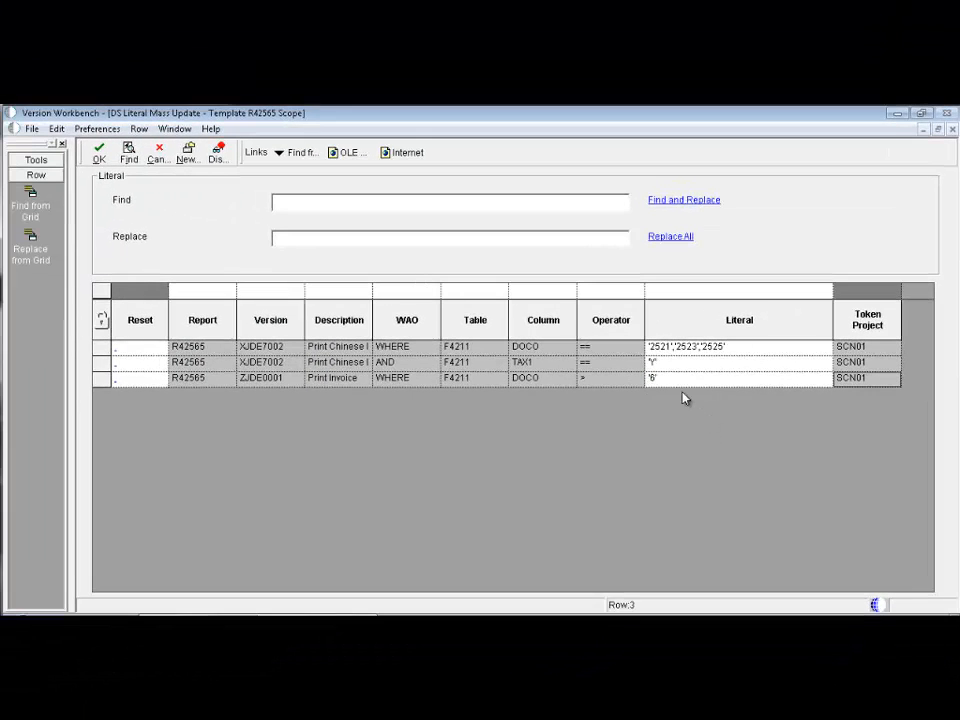
{"action": "left_click", "coordinate": [696, 363]}
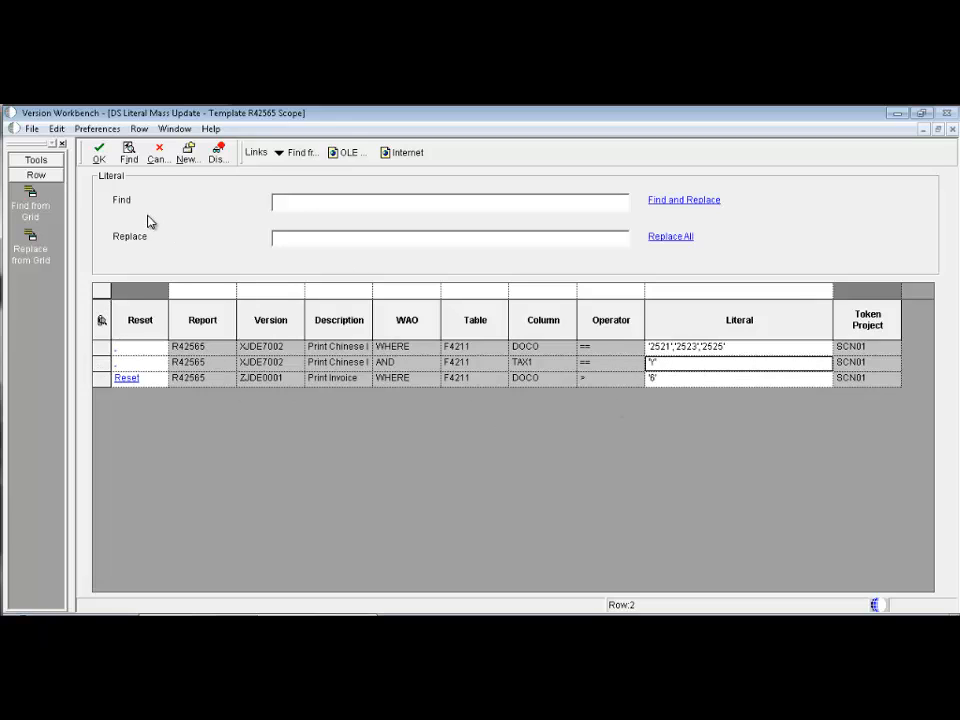
{"action": "left_click", "coordinate": [99, 155]}
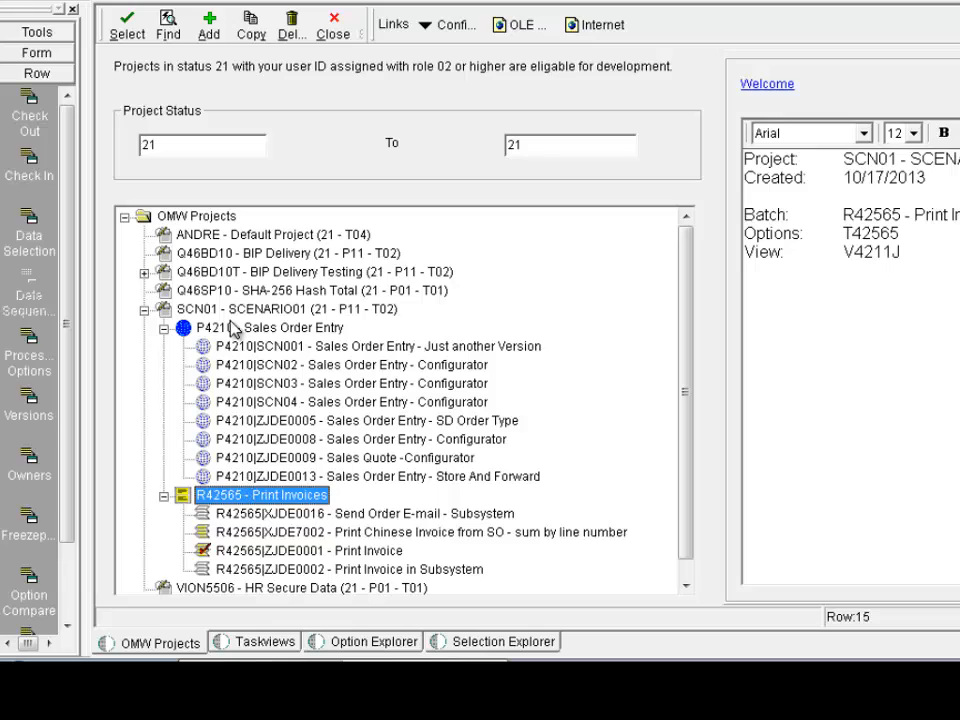
- Display the details of project SCN01 - SCENARIO01 in the project tree
{"action": "left_click", "coordinate": [283, 244]}
{"action": "left_click", "coordinate": [266, 312]}
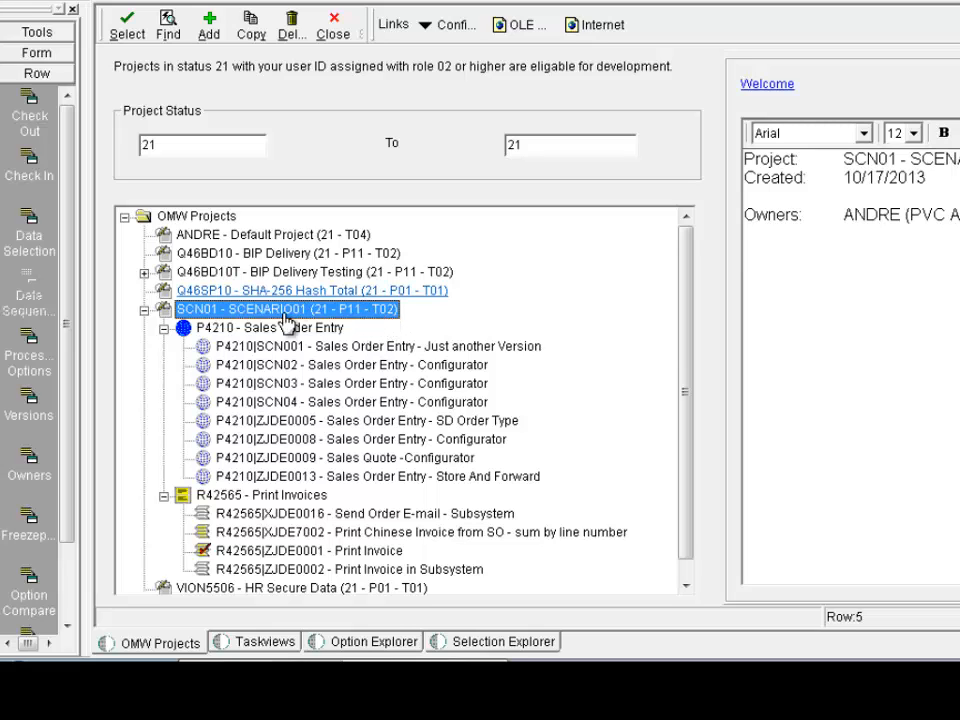
- Open the mass revision of all versions in project SCN01 and examine the description, security and BIP report columns
{"action": "left_click", "coordinate": [127, 31]}
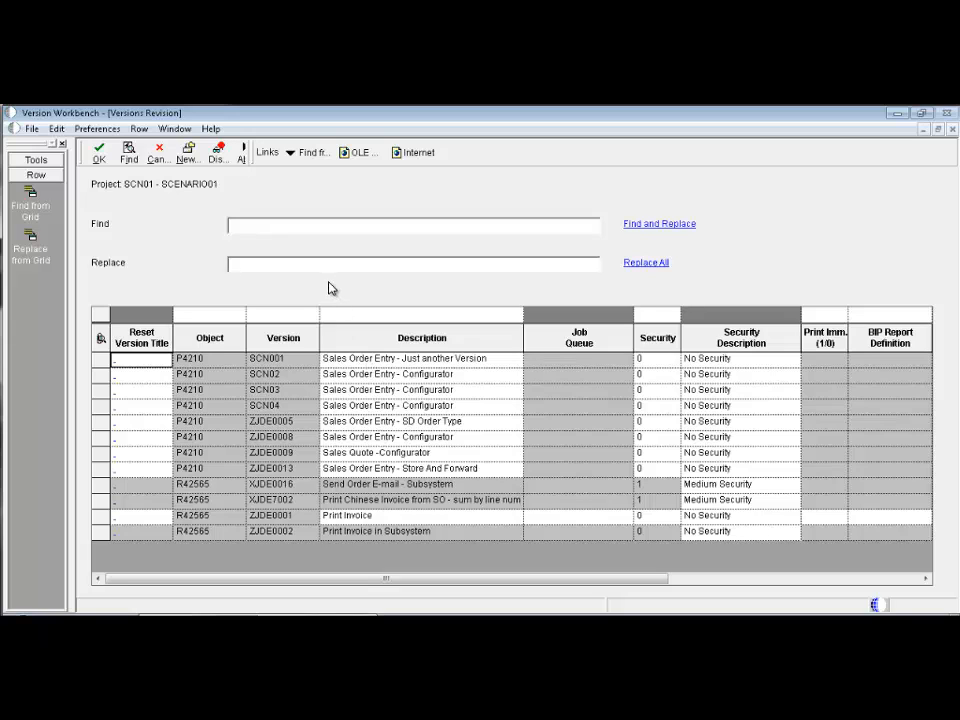
{"action": "left_click_drag", "start_coordinate": [499, 585], "coordinate": [716, 604]}
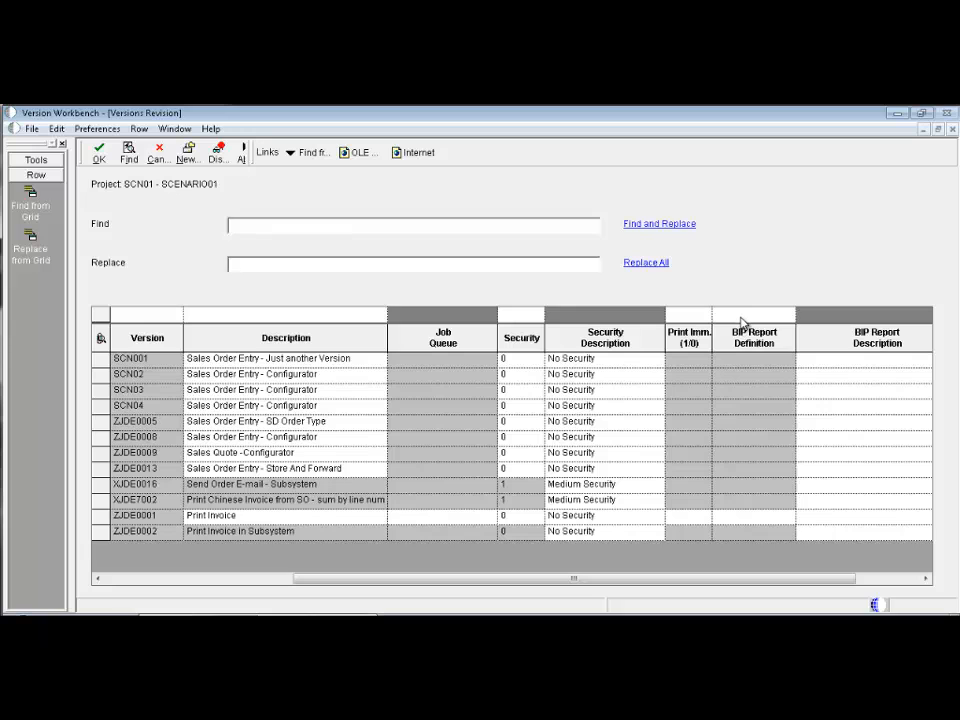
{"action": "left_click_drag", "start_coordinate": [842, 585], "coordinate": [577, 594]}
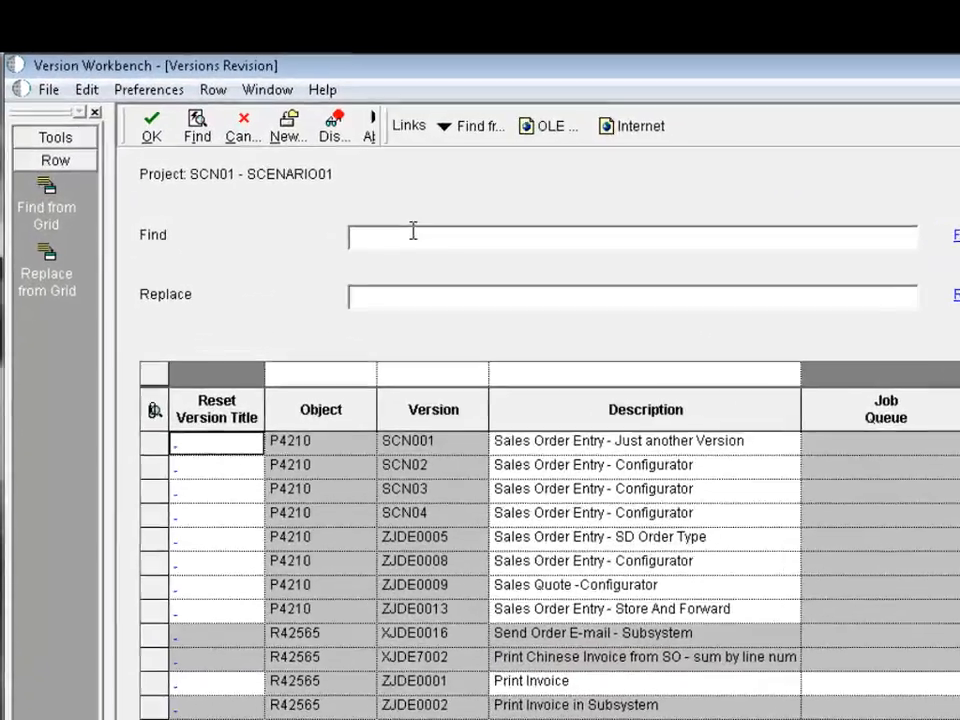
- Replace '*Conf*' with 'SCN' in the version descriptions of project SCN01 and save the revision
{"action": "left_click", "coordinate": [270, 224]}
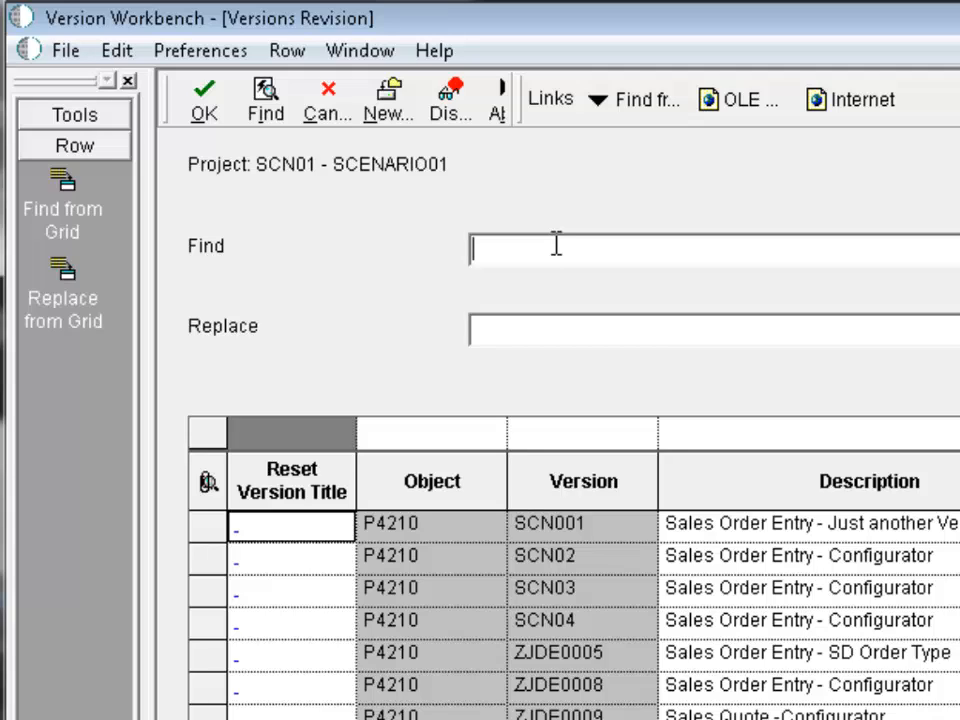
{"action": "type", "text": "*Conf"}
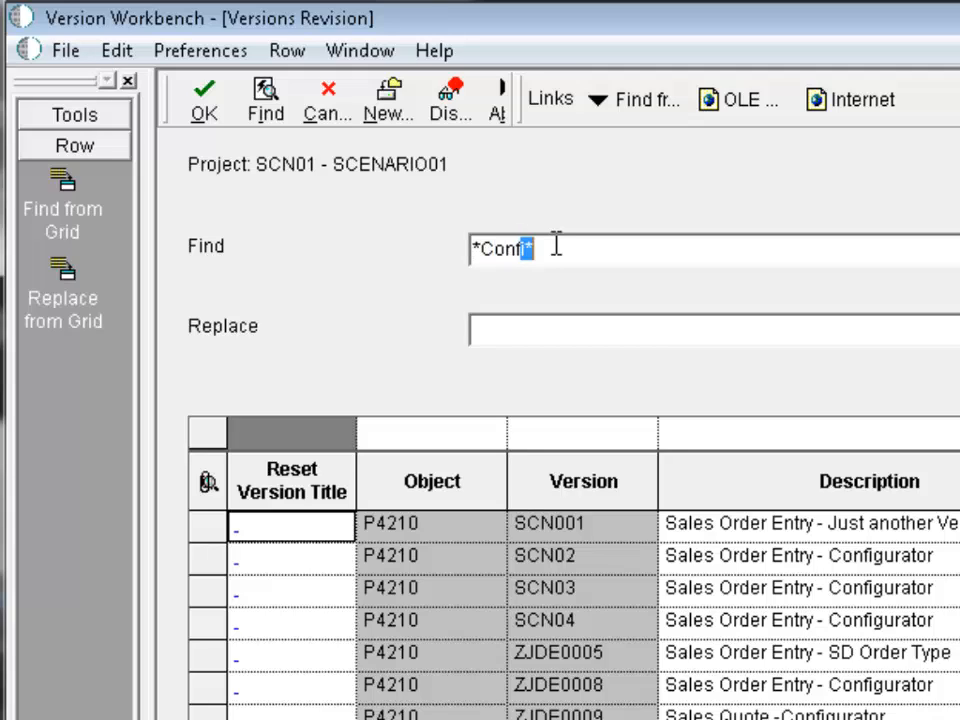
{"action": "type", "text": "*"}
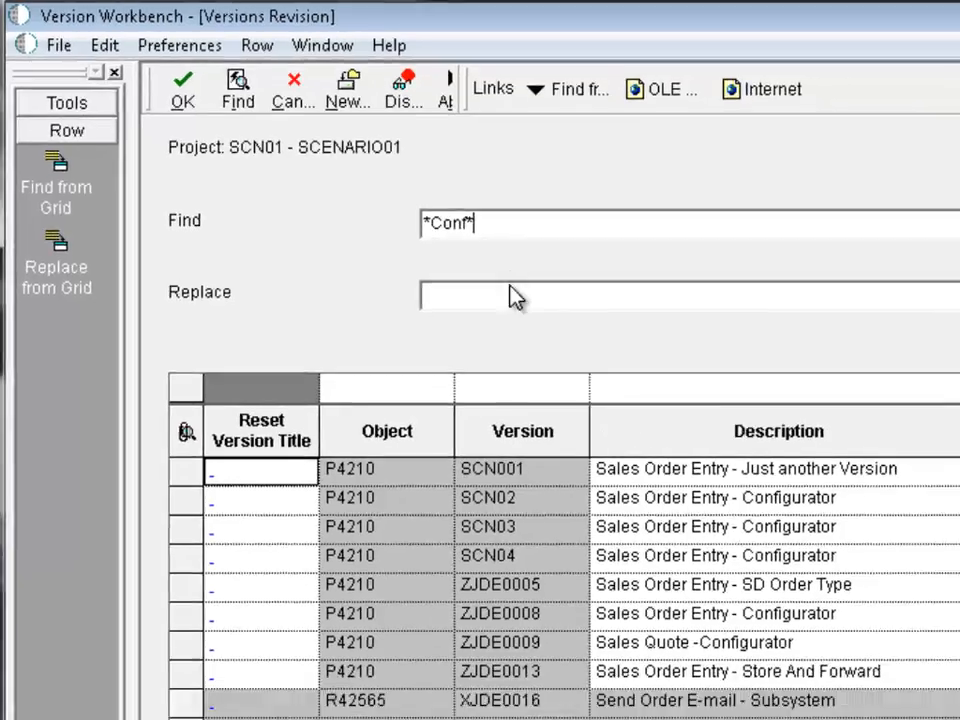
{"action": "left_click", "coordinate": [575, 330]}
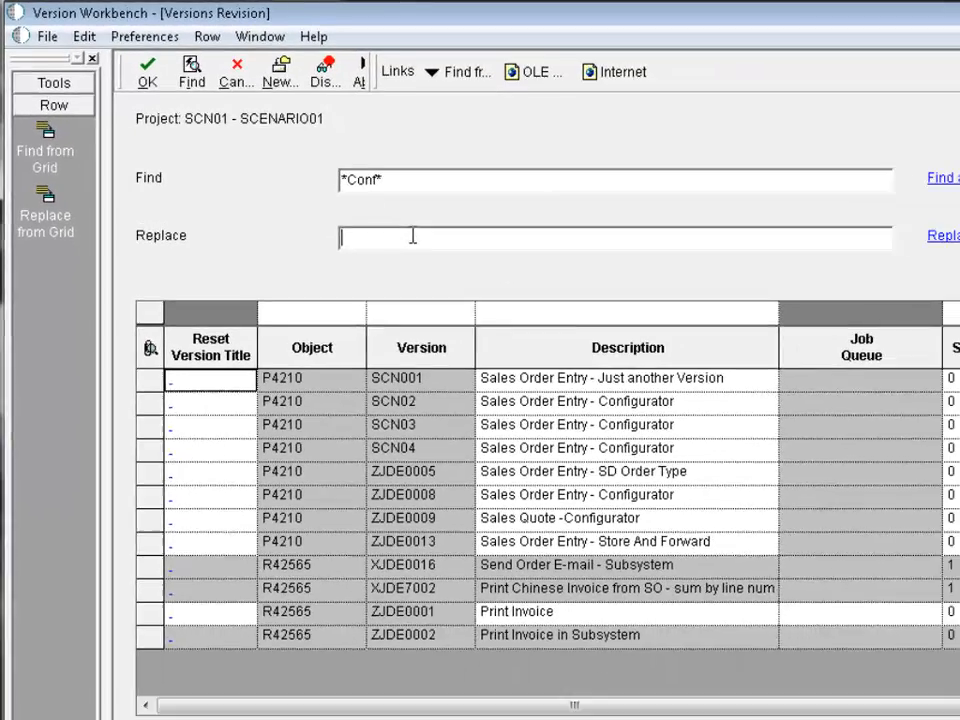
{"action": "type", "text": "SCN"}
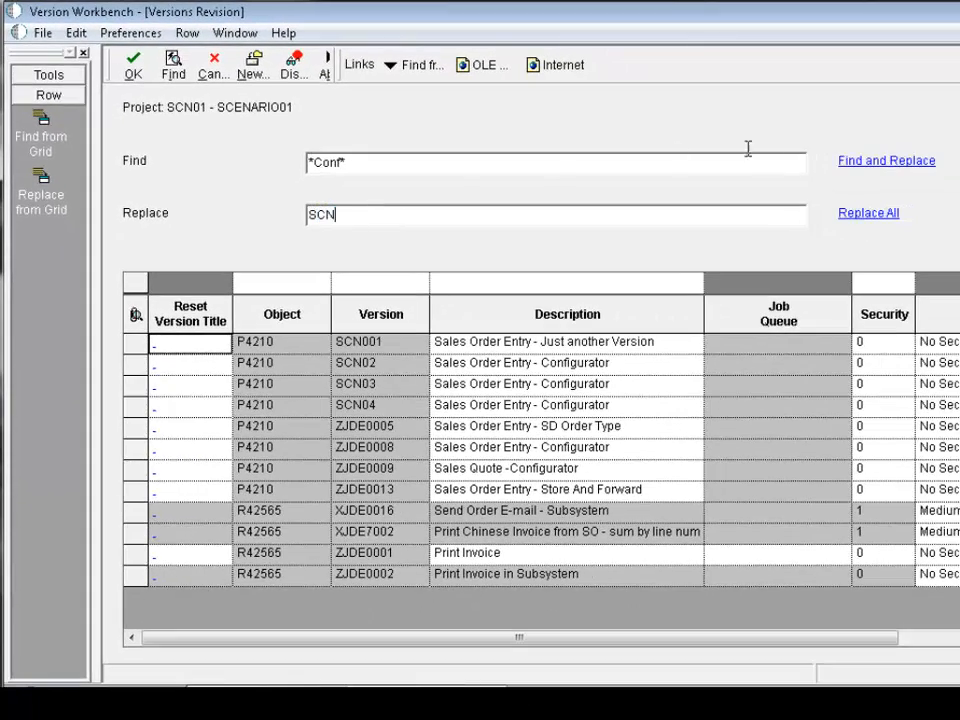
{"action": "key", "text": "Return"}
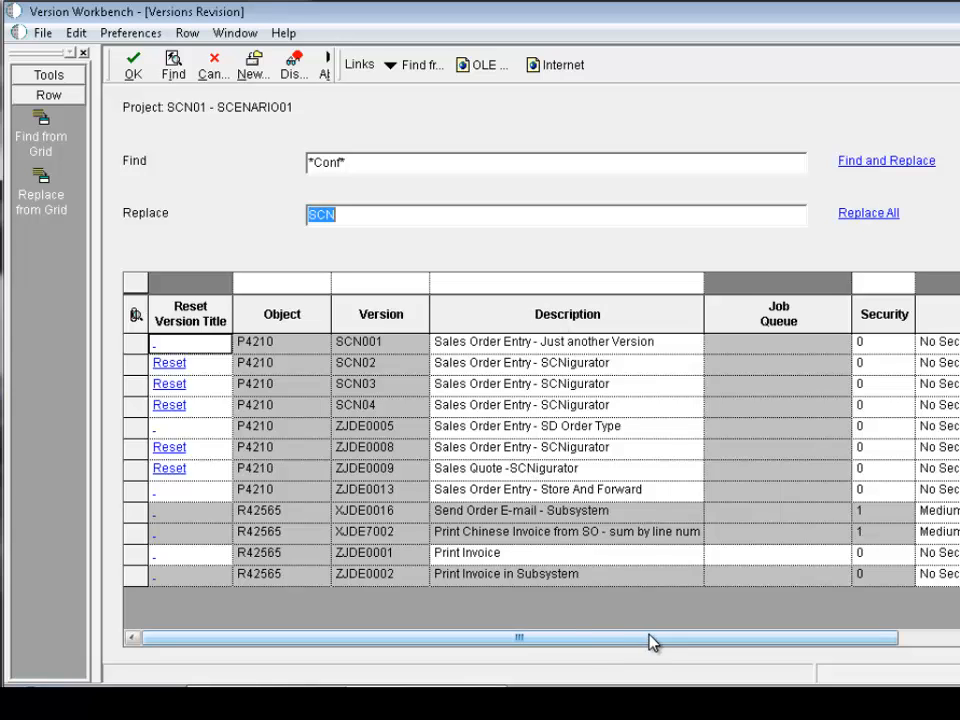
{"action": "left_click_drag", "start_coordinate": [651, 641], "coordinate": [694, 318]}
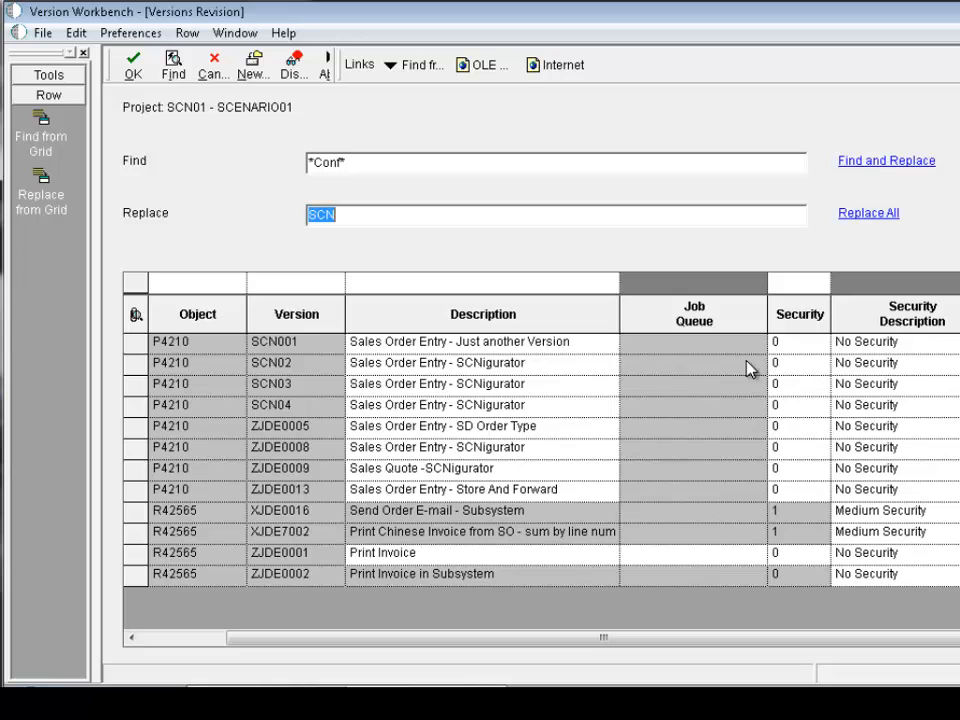
{"action": "left_click", "coordinate": [132, 68]}
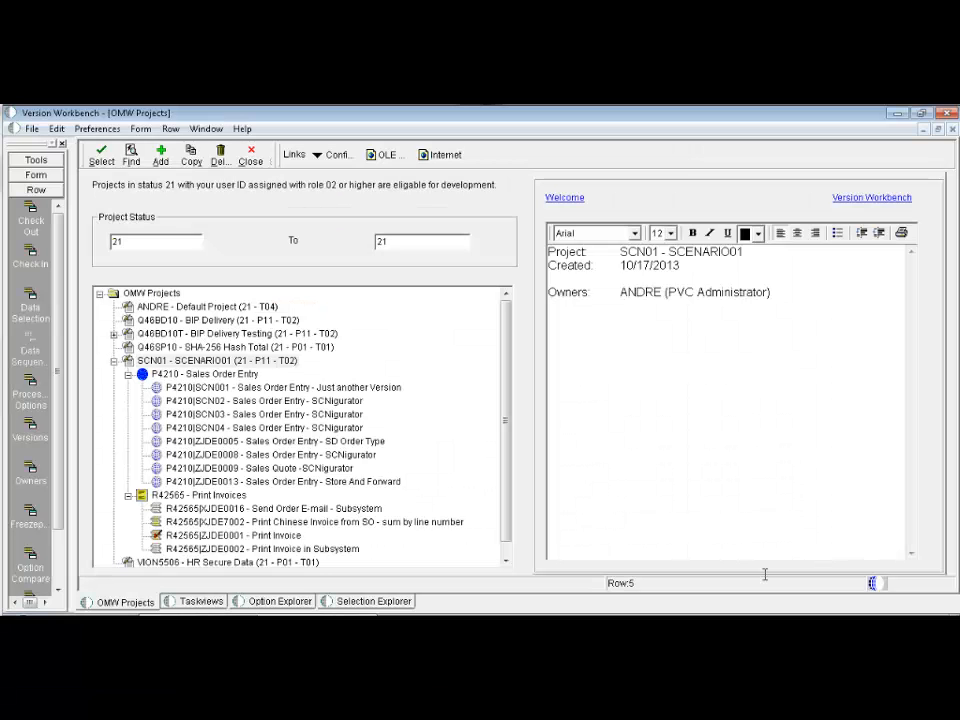
- Run a data selection compare of project SCN01 against pathcode PY910, generating the project freezepoints for its versions
{"action": "left_click", "coordinate": [196, 361]}
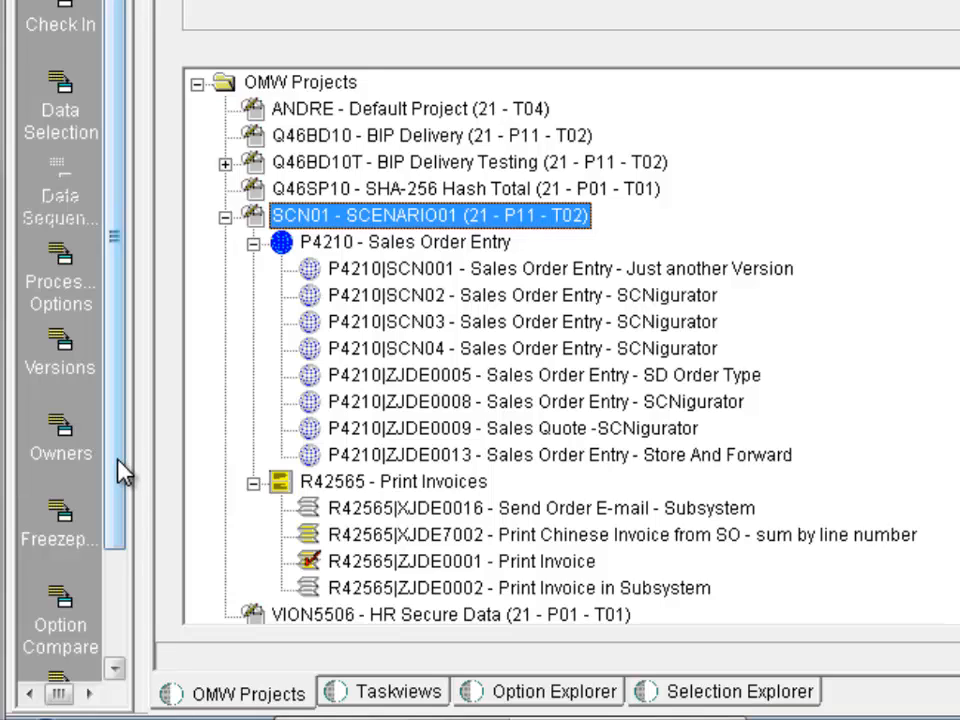
{"action": "scroll", "coordinate": [122, 471], "scroll_direction": "down", "scroll_amount": 4}
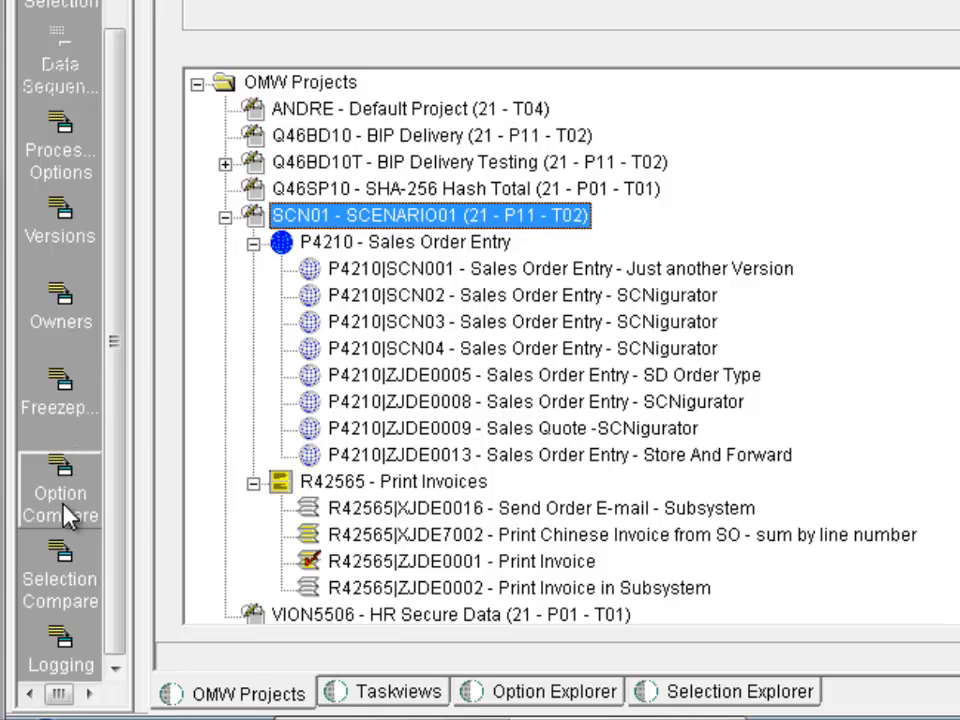
{"action": "left_click", "coordinate": [62, 578]}
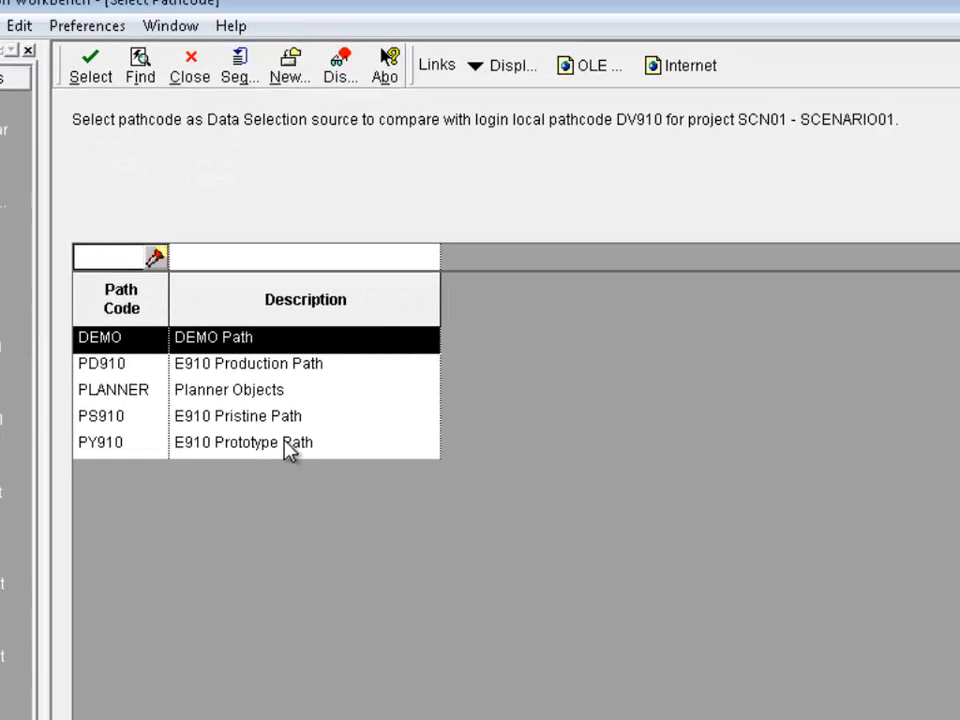
{"action": "left_click", "coordinate": [262, 430]}
{"action": "left_click", "coordinate": [258, 439]}
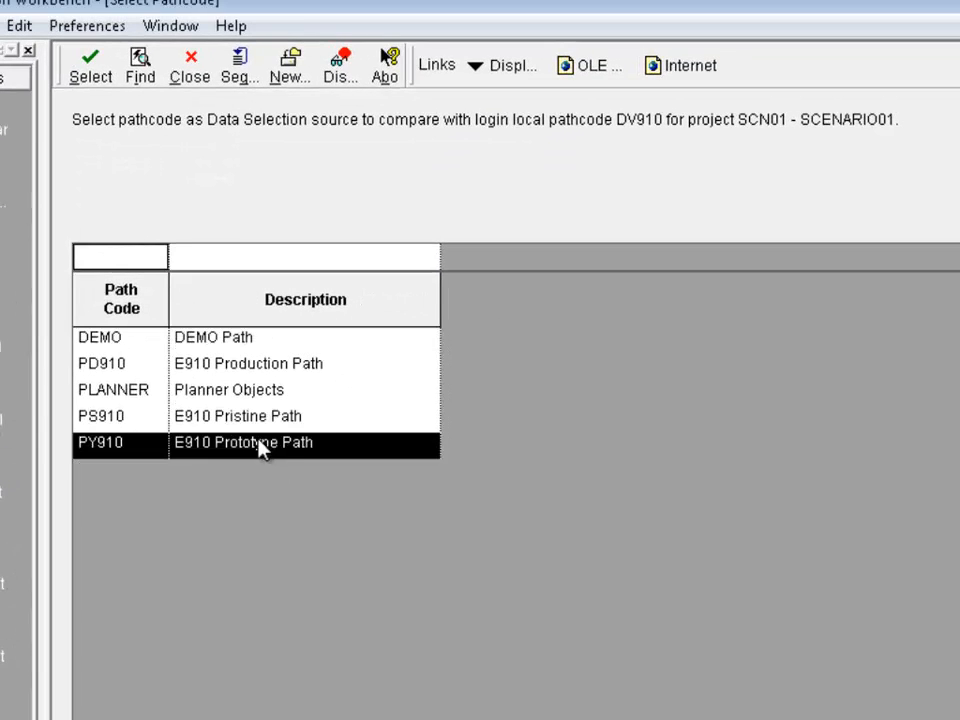
{"action": "left_click", "coordinate": [90, 75]}
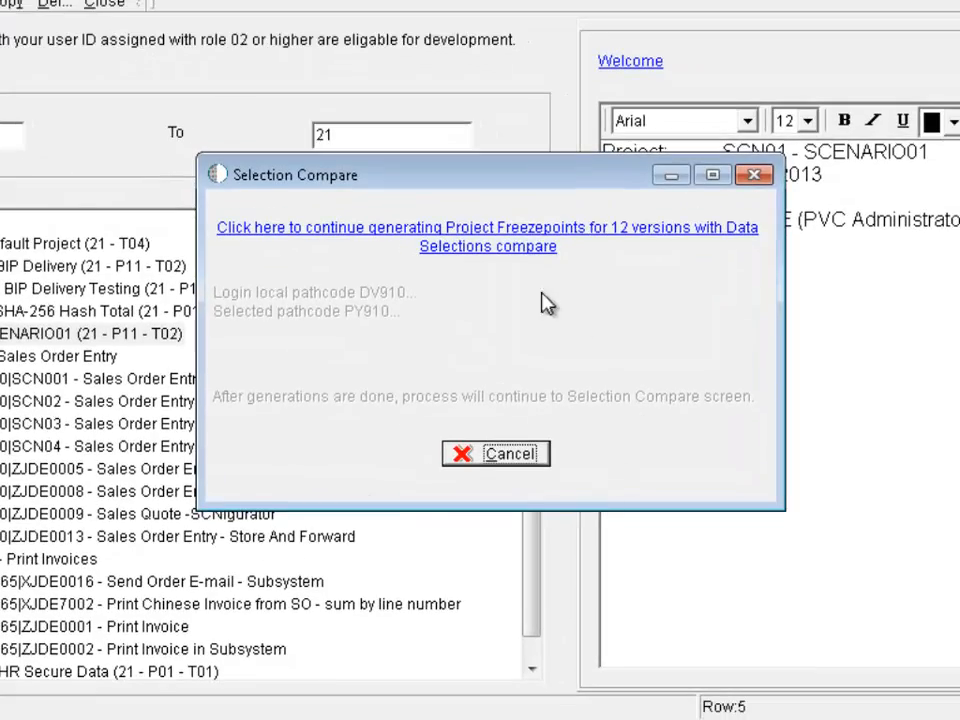
{"action": "left_click", "coordinate": [467, 242]}
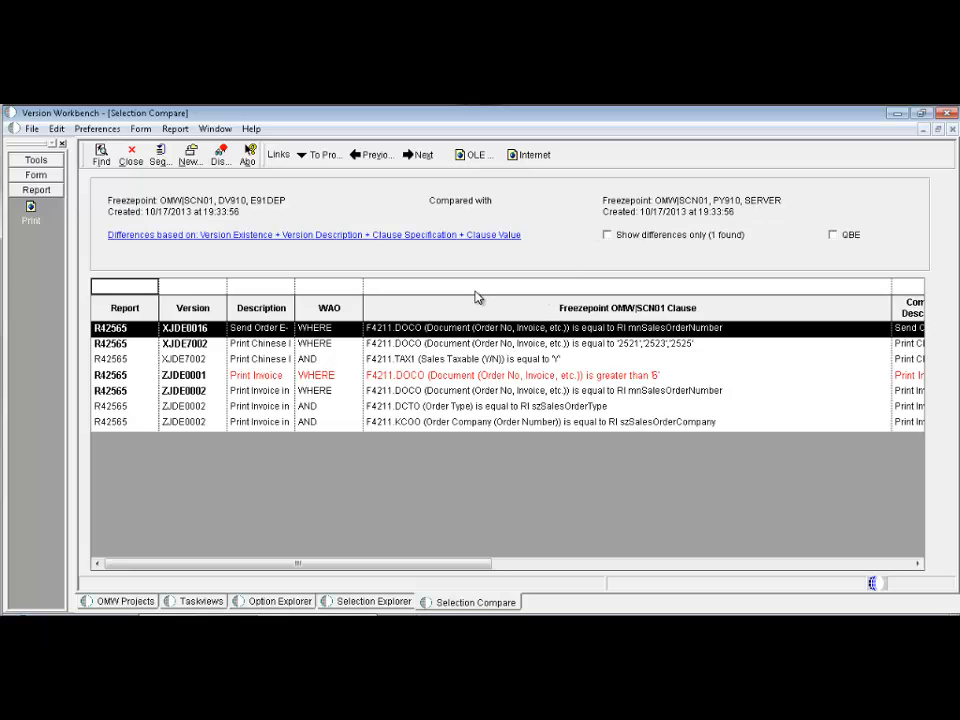
- Restrict the selection comparison to differences only, examine the clauses on both sides, and close it
{"action": "left_click", "coordinate": [620, 236]}
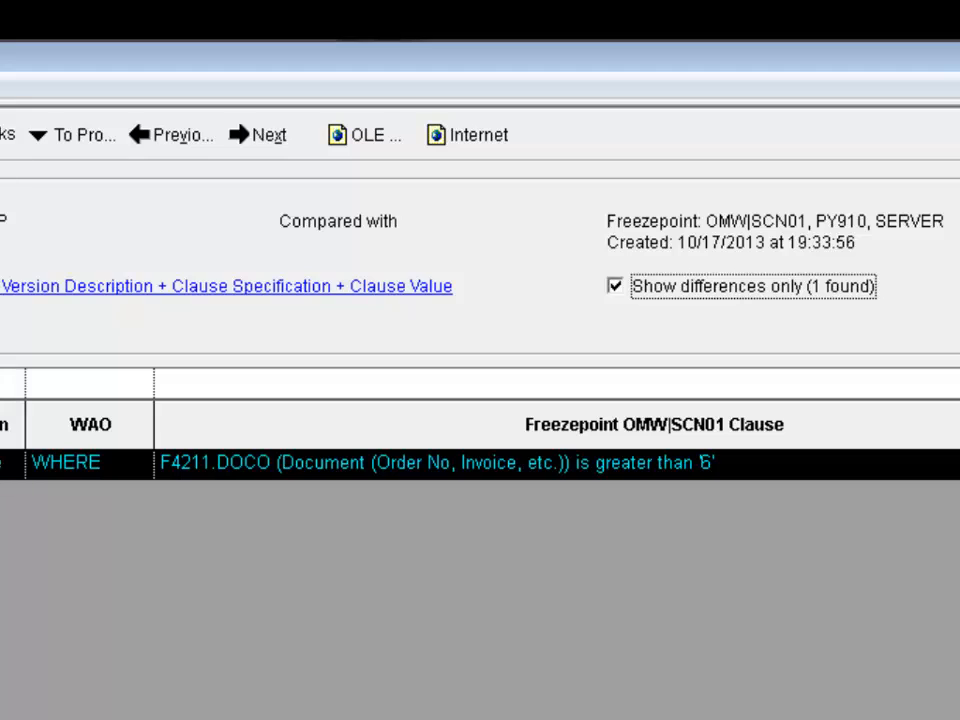
{"action": "left_click_drag", "start_coordinate": [290, 716], "coordinate": [350, 716]}
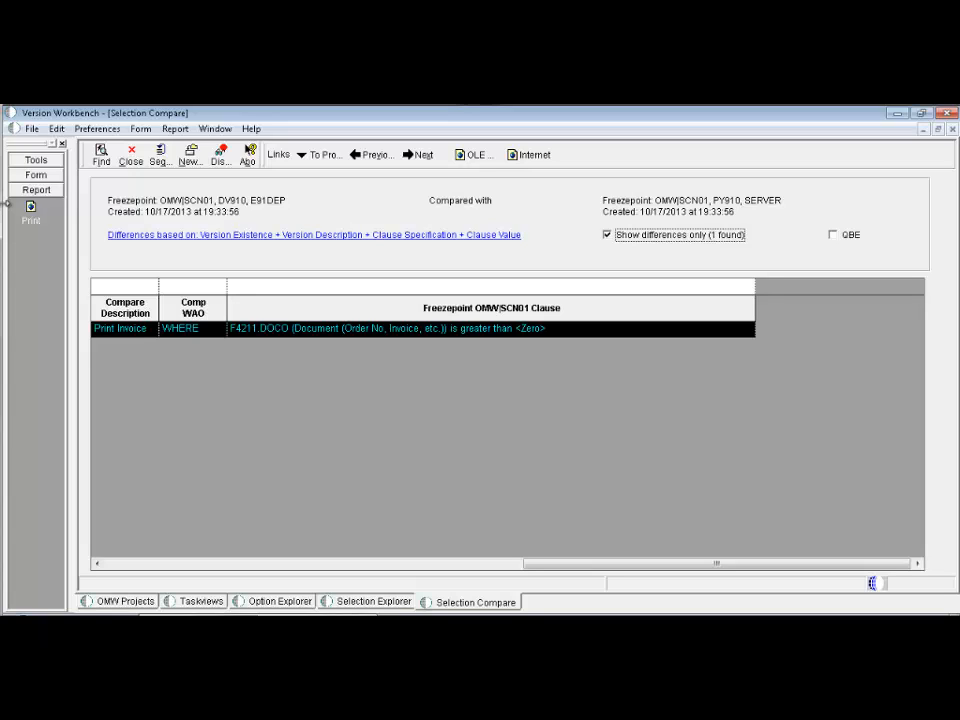
{"action": "left_click", "coordinate": [132, 163]}
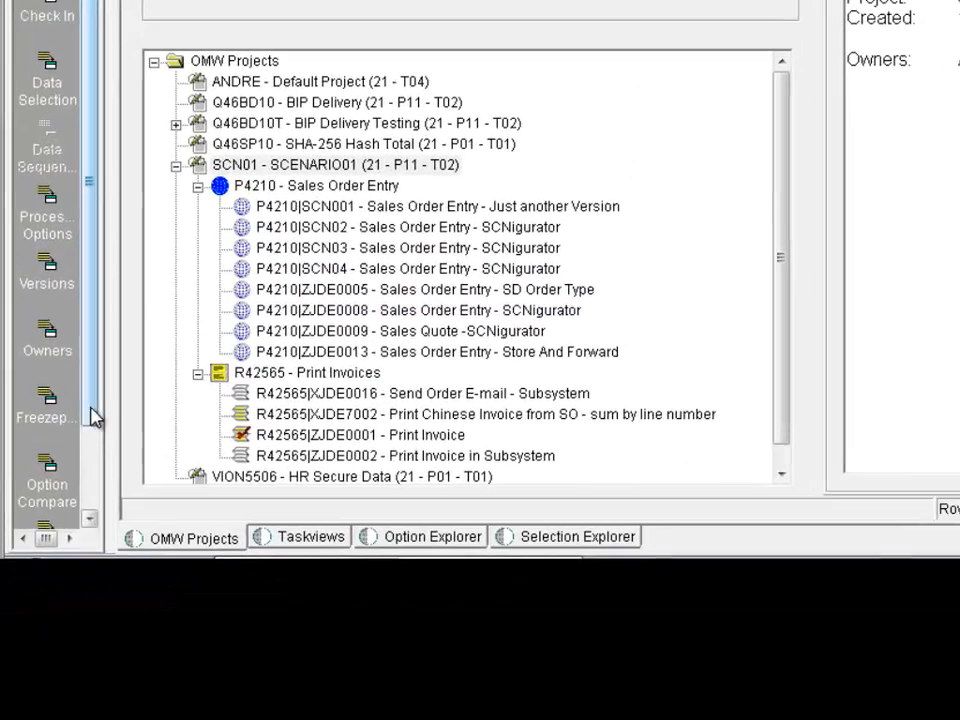
- Review the action log of project SCN01 for all objects and versions, and return to the project tree
{"action": "scroll", "coordinate": [95, 417], "scroll_direction": "down", "scroll_amount": 3}
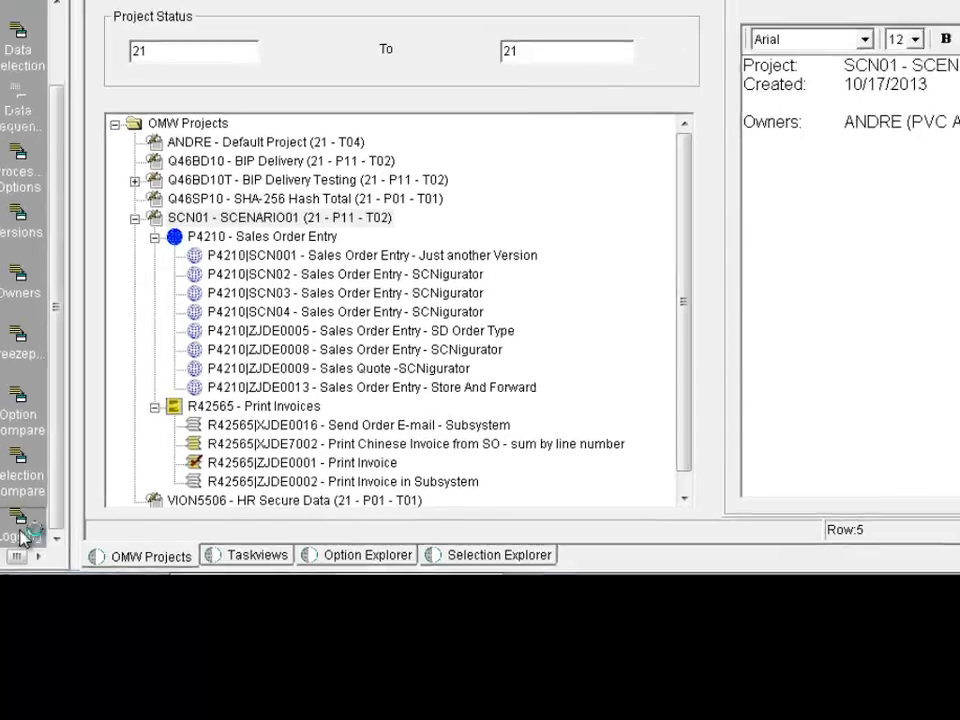
{"action": "left_click", "coordinate": [50, 512]}
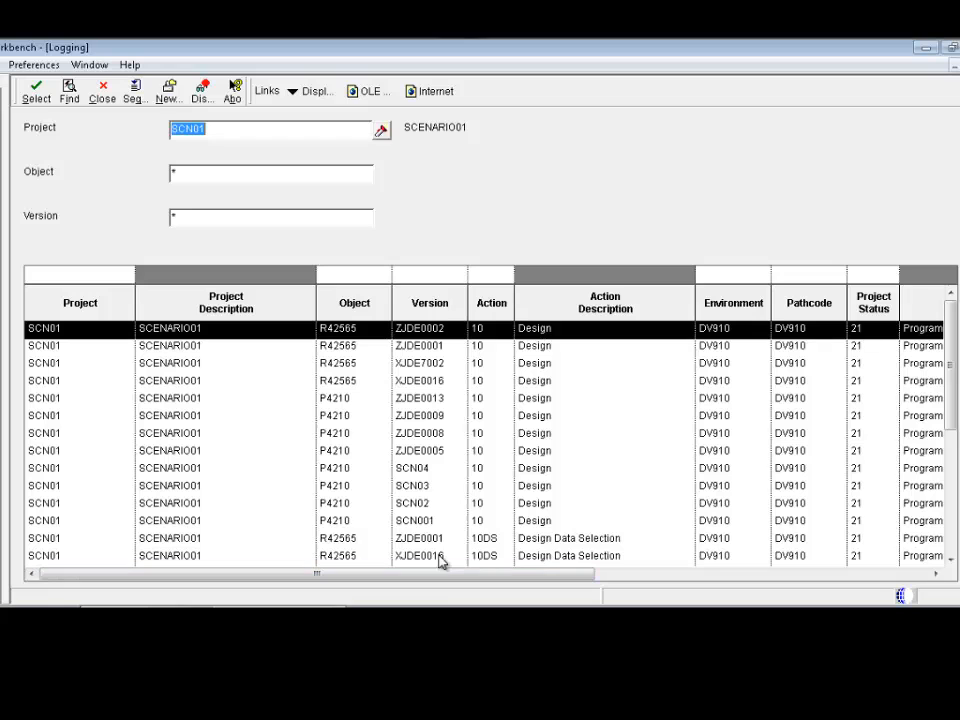
{"action": "mouse_move", "coordinate": [951, 370]}
{"action": "left_mouse_down"}
{"action": "mouse_move", "coordinate": [950, 487]}
{"action": "mouse_move", "coordinate": [950, 366]}
{"action": "left_mouse_up"}
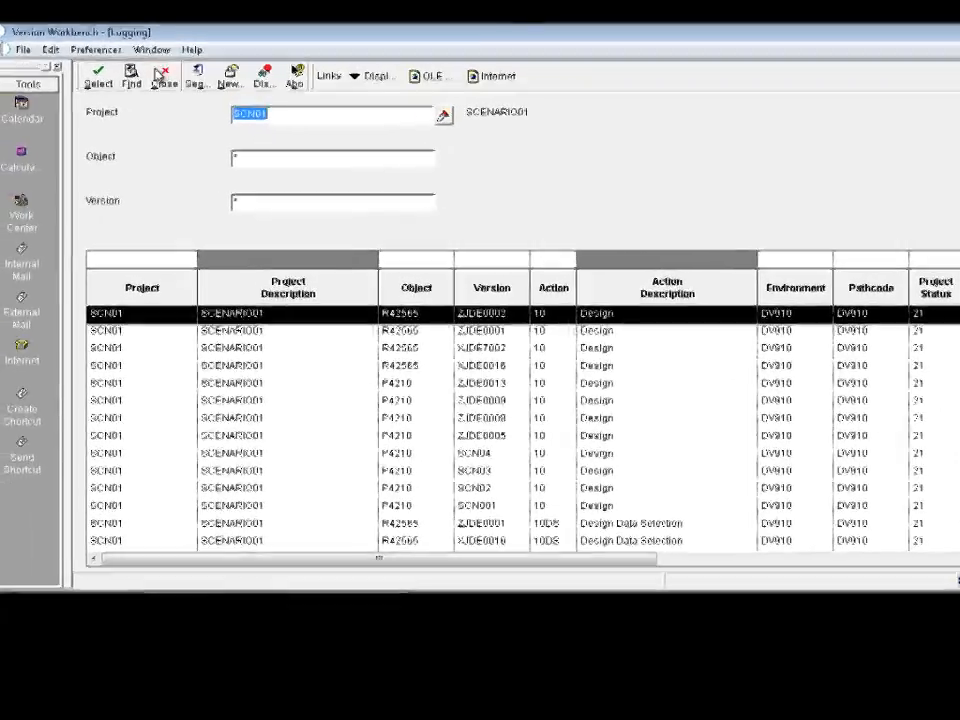
{"action": "left_click", "coordinate": [127, 86]}
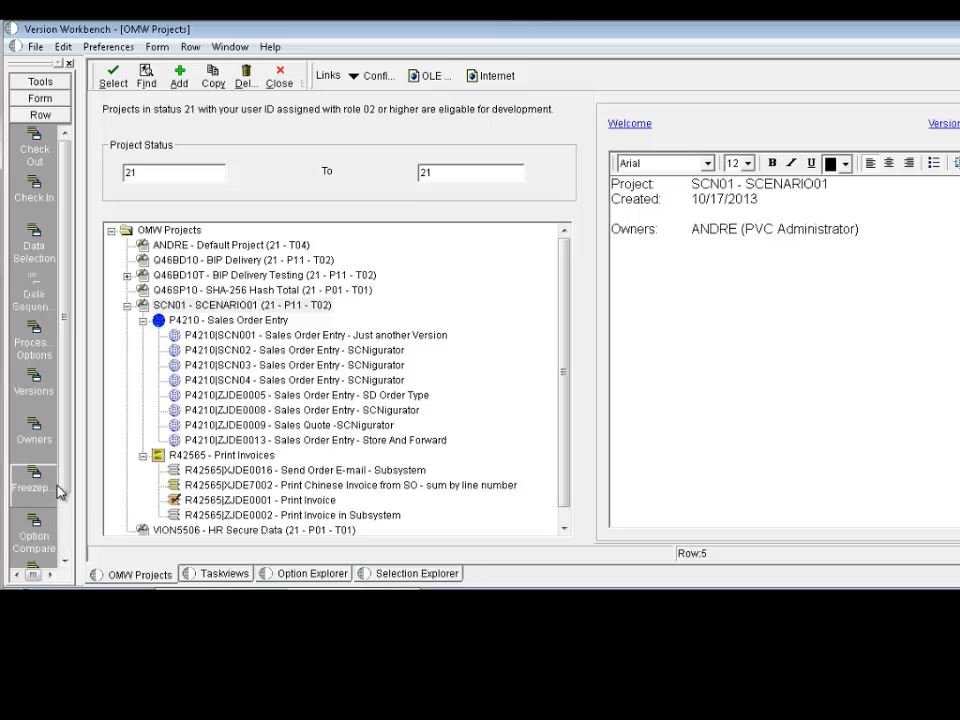
{"action": "left_click_drag", "start_coordinate": [63, 487], "coordinate": [70, 566]}
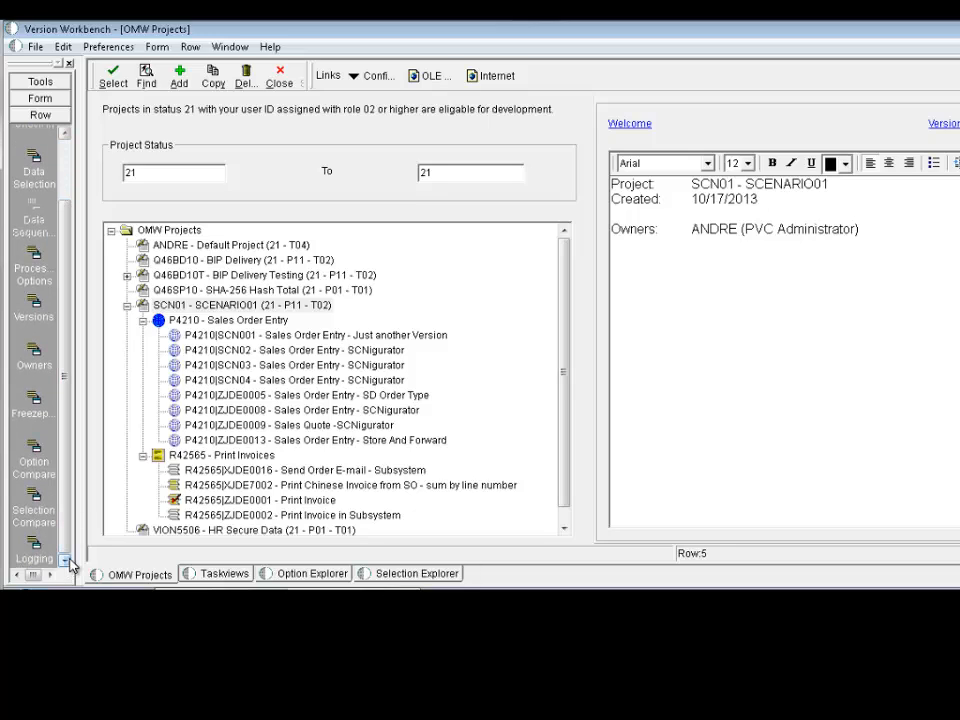